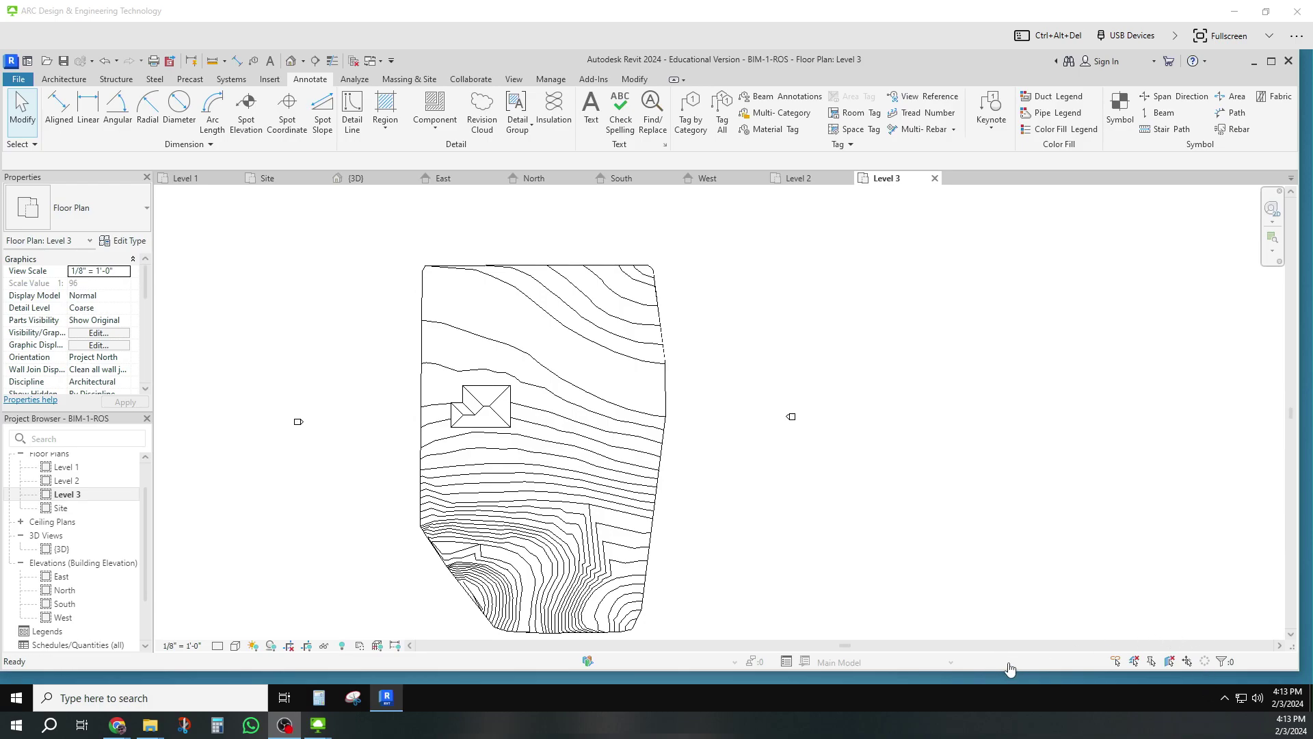
- Open the Site floor plan view with the toposolid contours and house footprint
{"action": "left_click", "coordinate": [62, 510]}
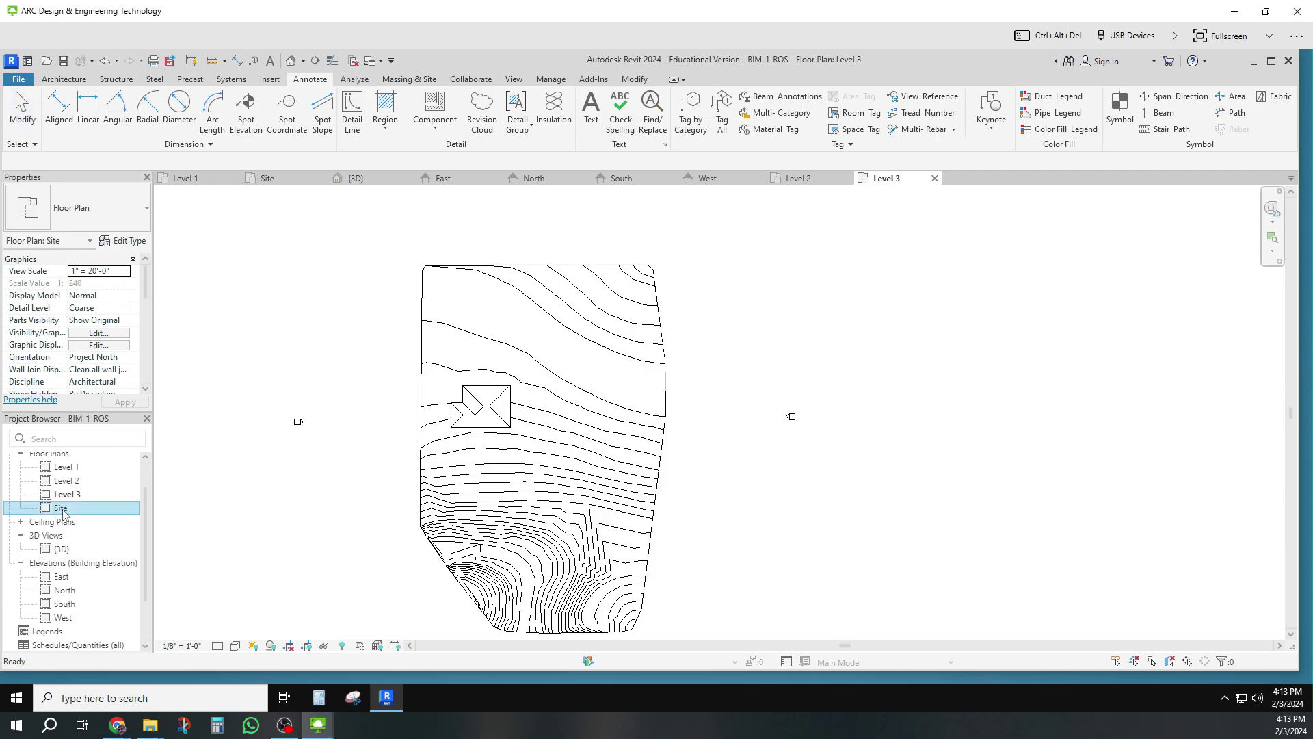
{"action": "key", "text": "F2"}
{"action": "key", "text": "Return"}
{"action": "key", "text": "Return"}
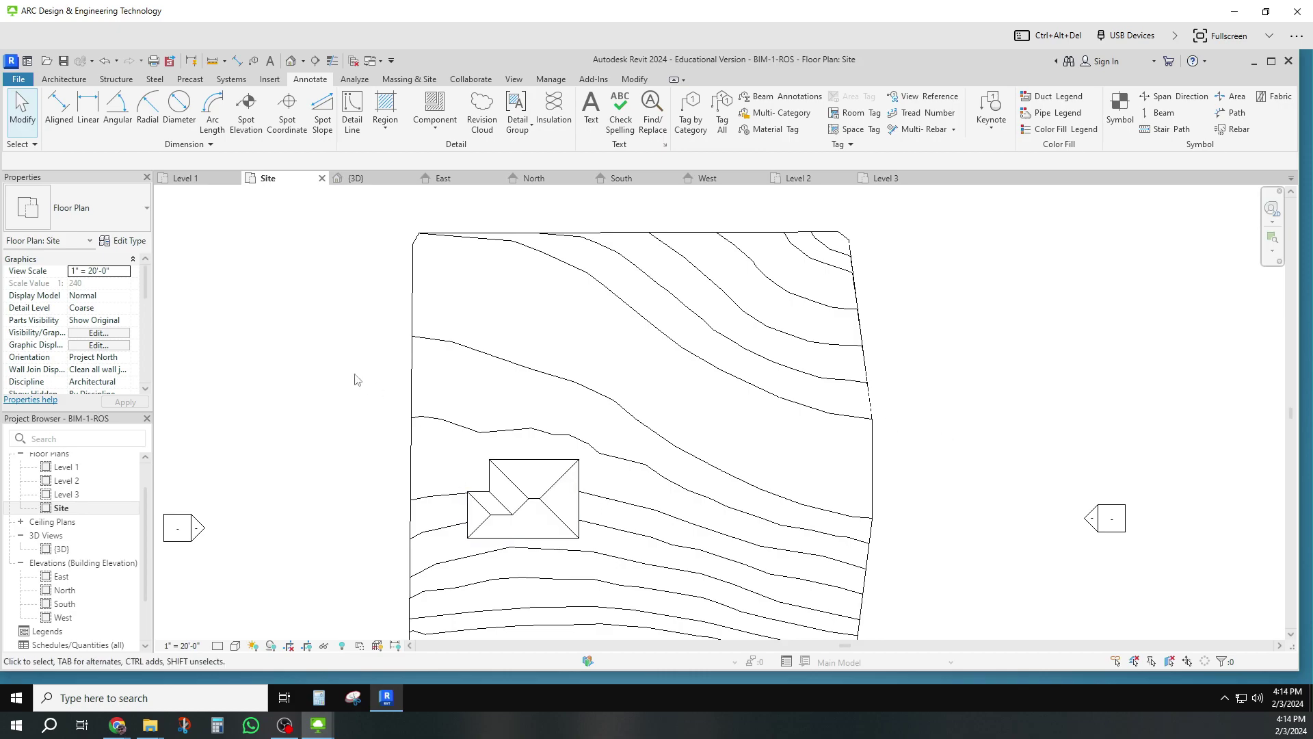
- Place a spot slope annotation on the toposolid's upper-right contours
{"action": "left_click", "coordinate": [321, 123]}
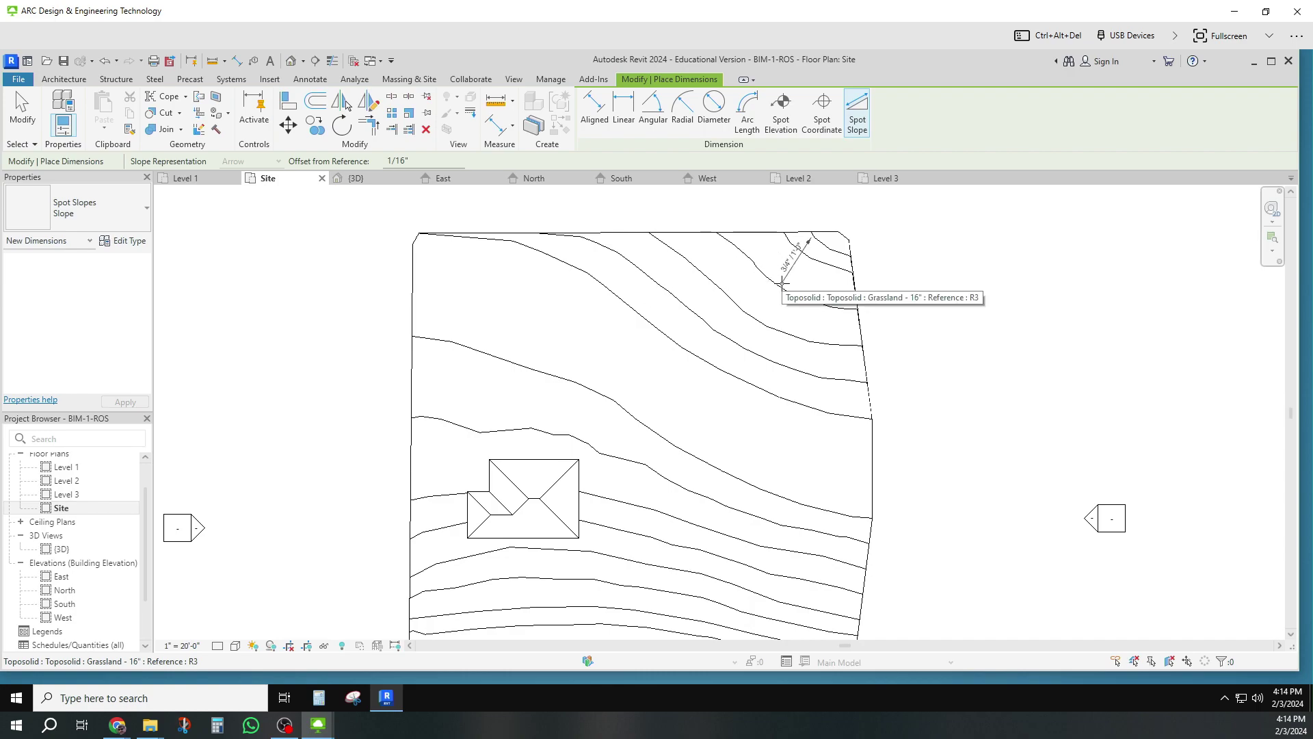
{"action": "scroll", "coordinate": [903, 361], "scroll_direction": "down", "scroll_amount": 1}
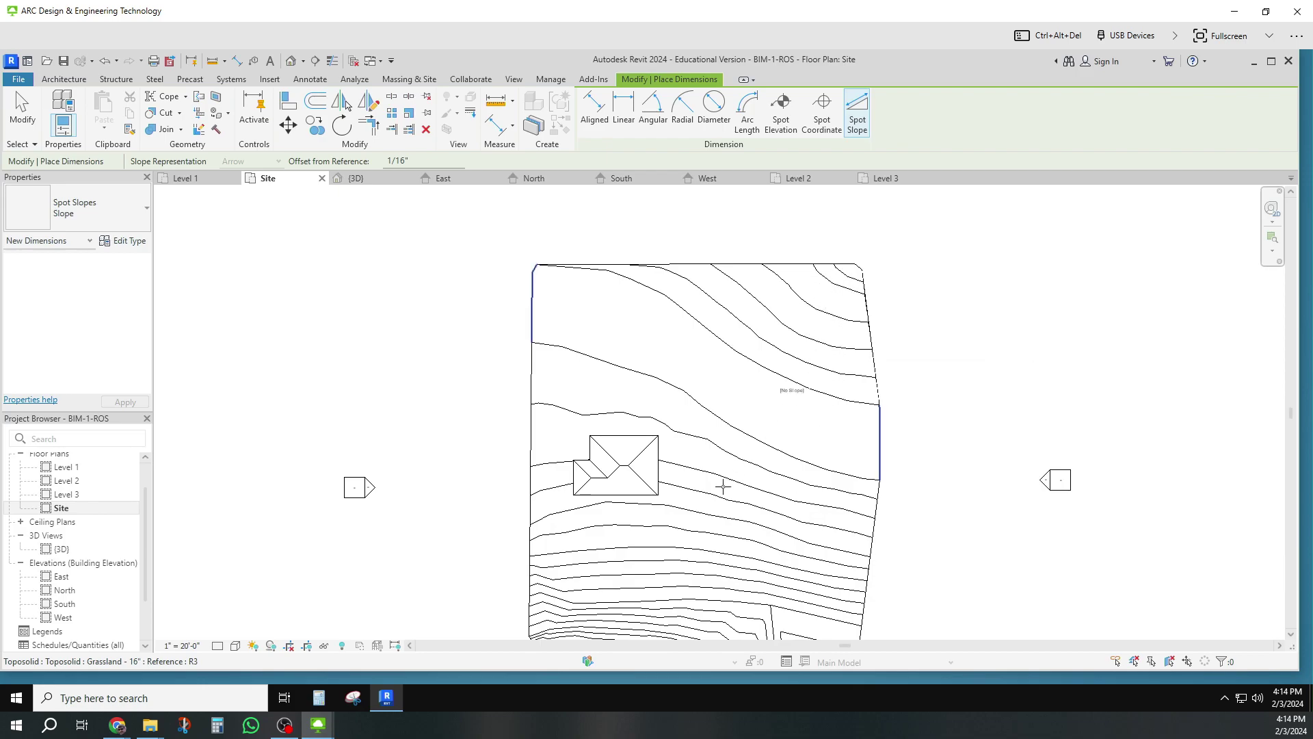
{"action": "scroll", "coordinate": [615, 574], "scroll_direction": "down", "scroll_amount": 1}
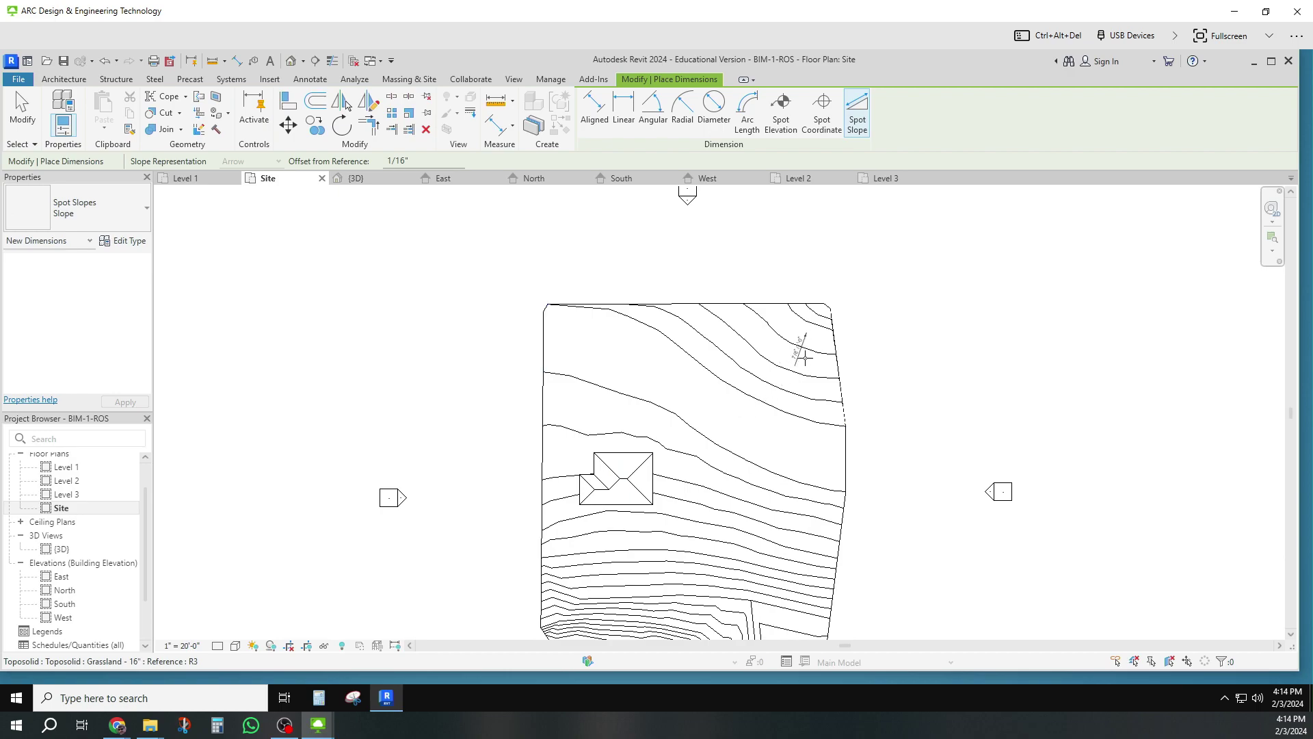
{"action": "left_click", "coordinate": [790, 369]}
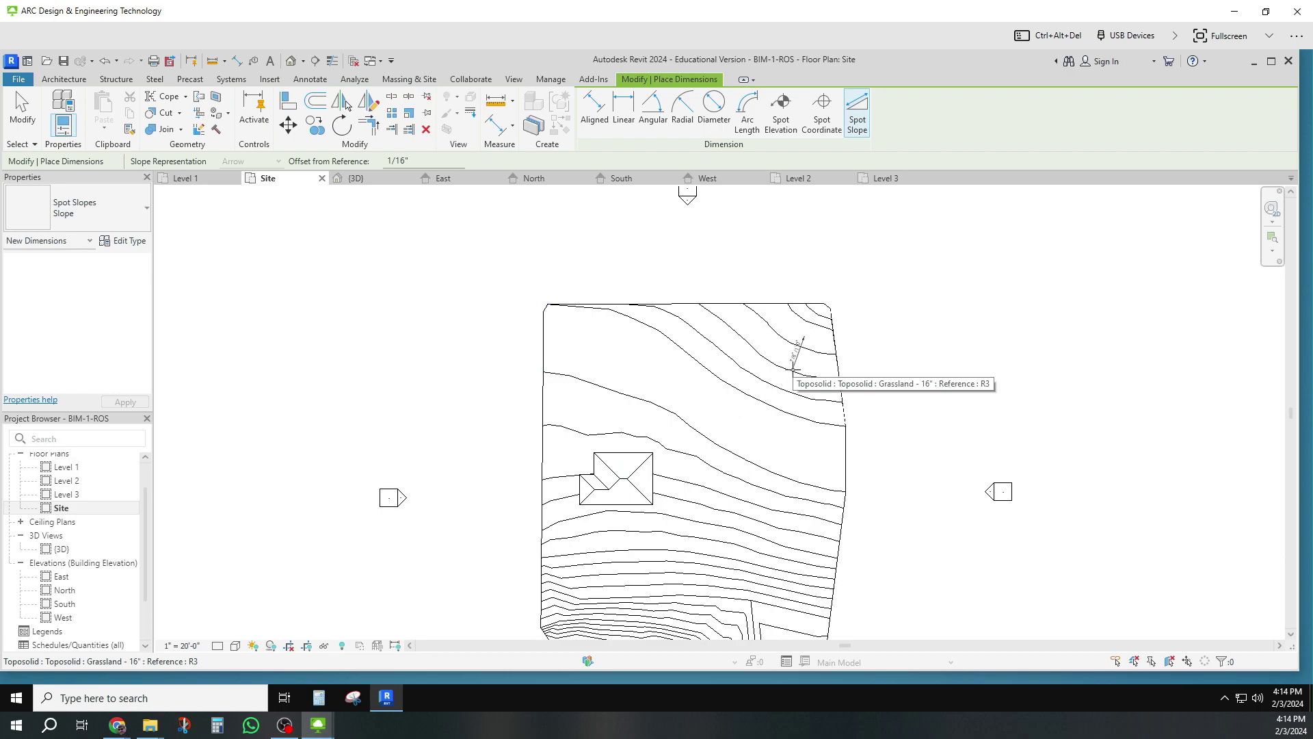
{"action": "scroll", "coordinate": [793, 370], "scroll_direction": "up", "scroll_amount": 4}
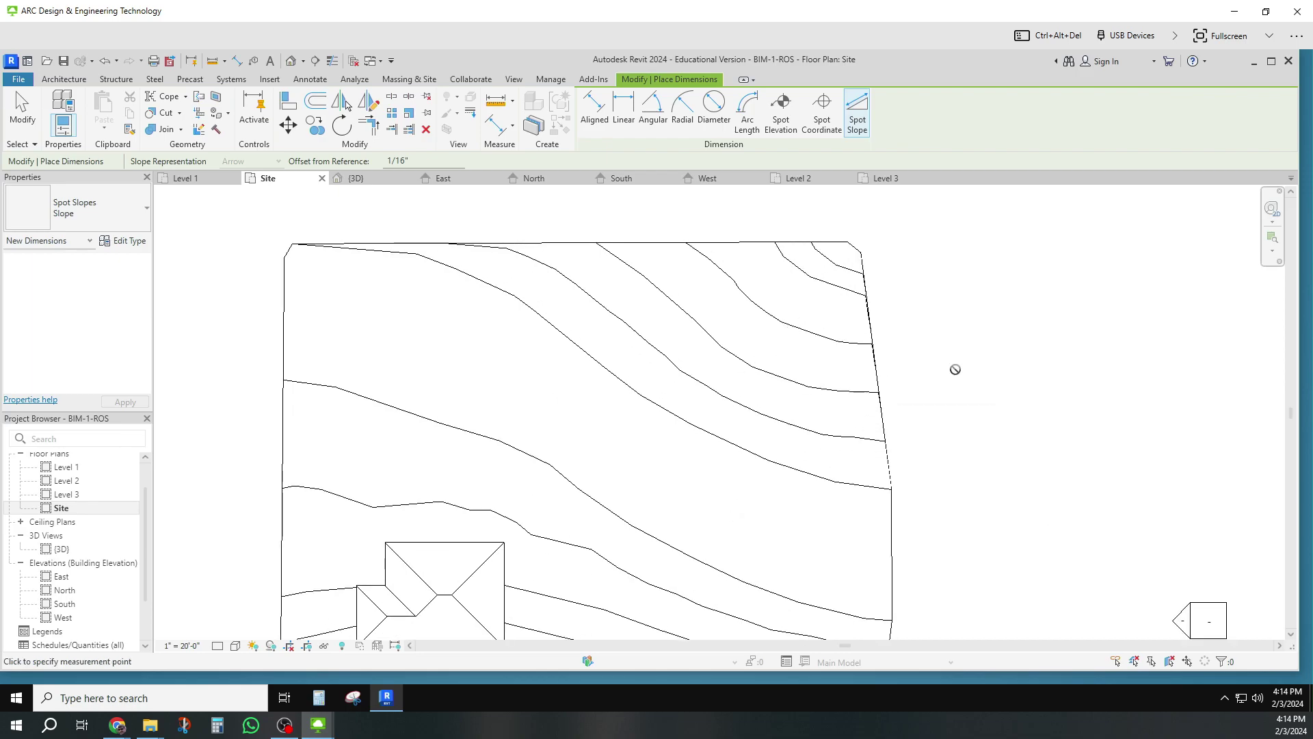
{"action": "key", "text": "Escape"}
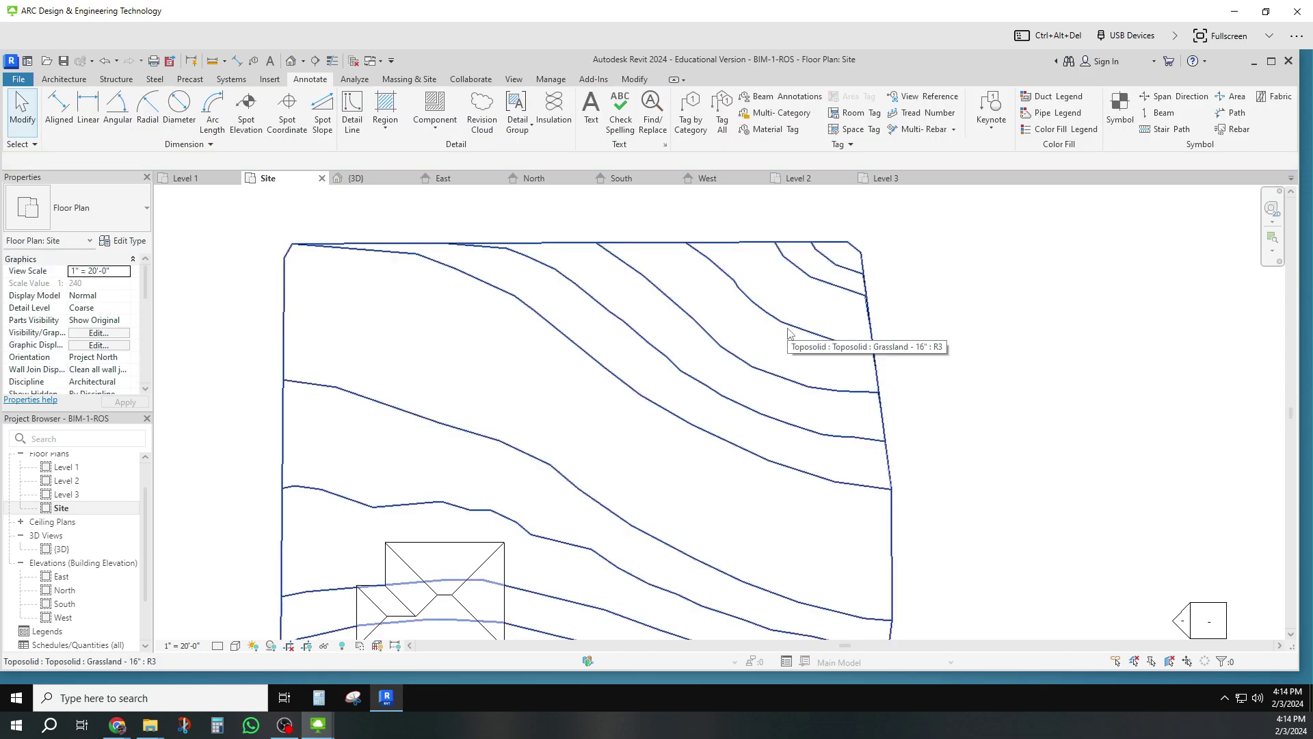
- Switch the Site plan's visual style to Wireframe
{"action": "left_click", "coordinate": [236, 647]}
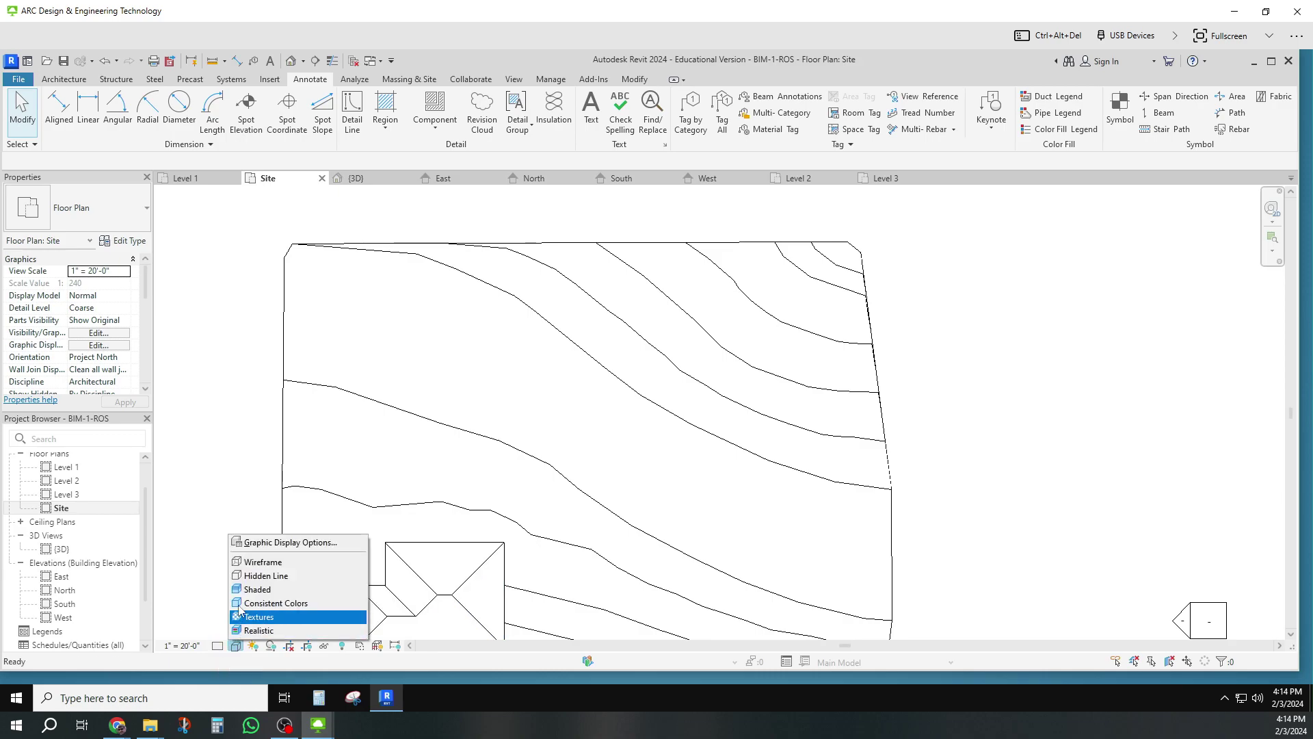
{"action": "left_click", "coordinate": [261, 563]}
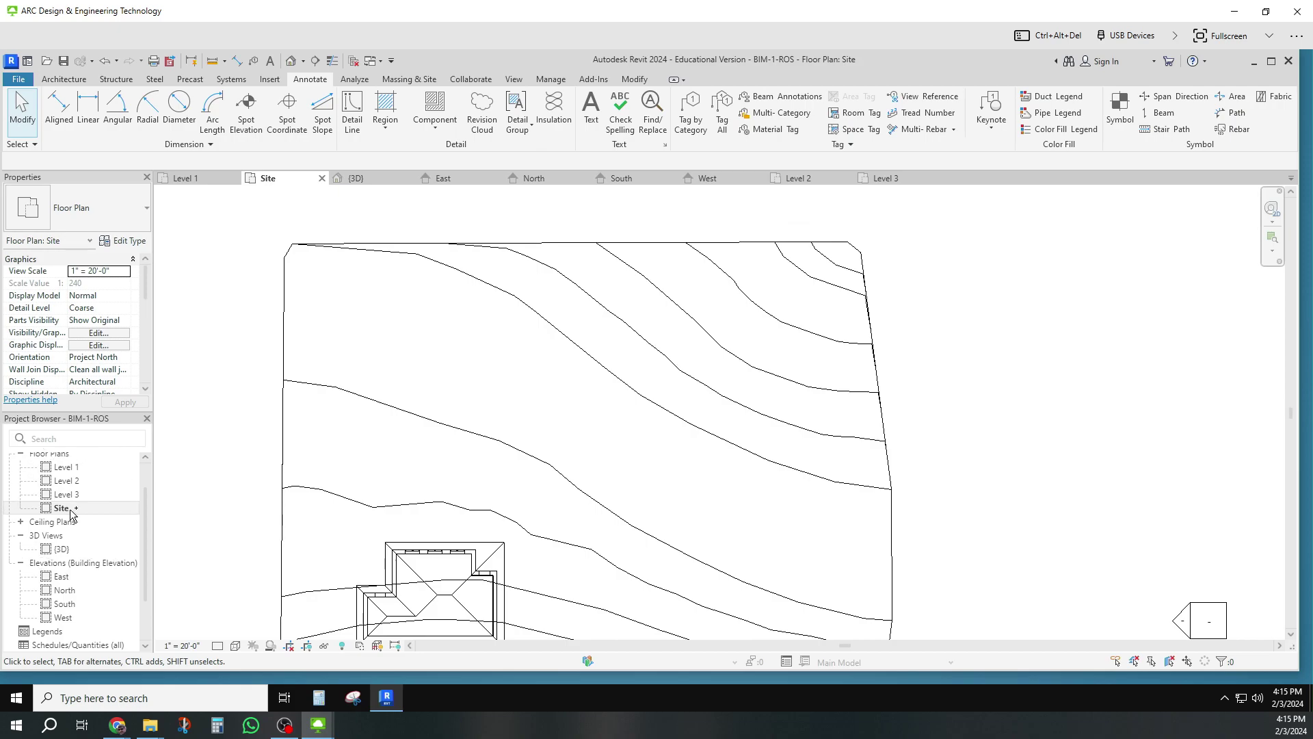
- Draw a circular detail line of about 19' radius over the upper-right slope
{"action": "left_click", "coordinate": [352, 111]}
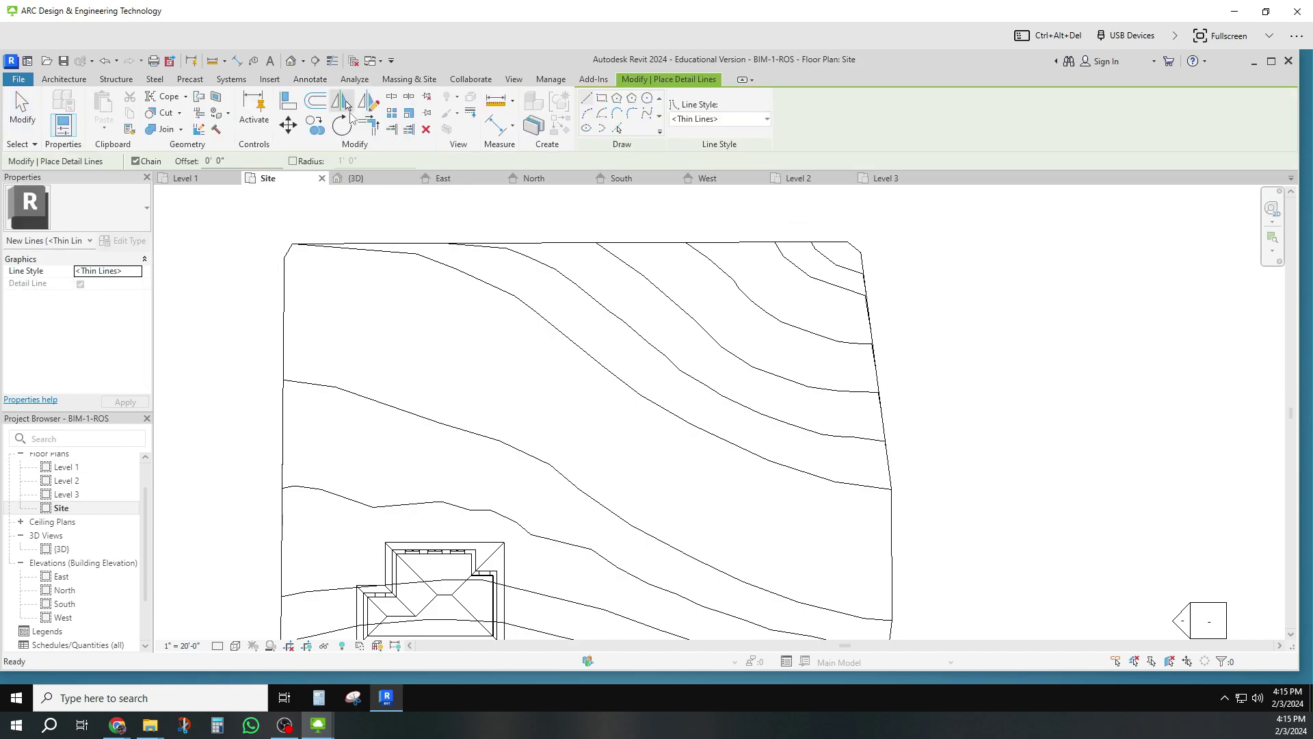
{"action": "left_click", "coordinate": [648, 101]}
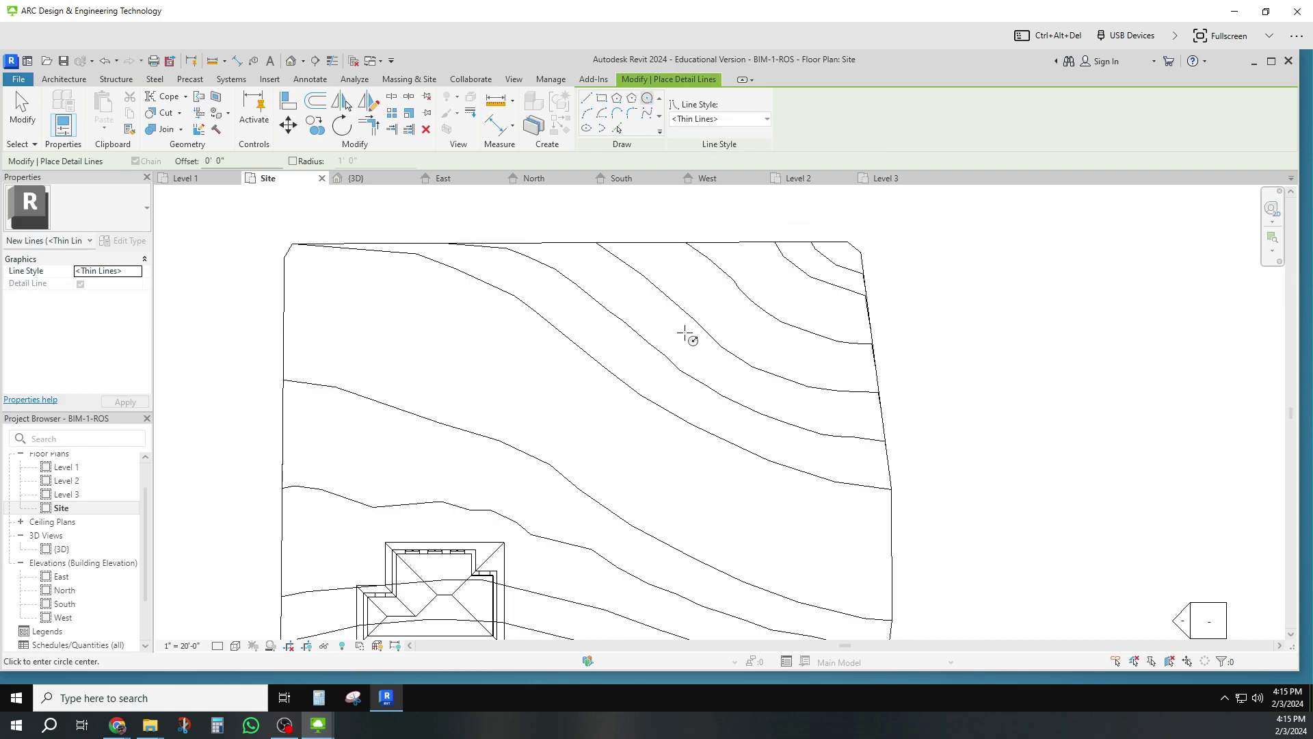
{"action": "left_click", "coordinate": [757, 360]}
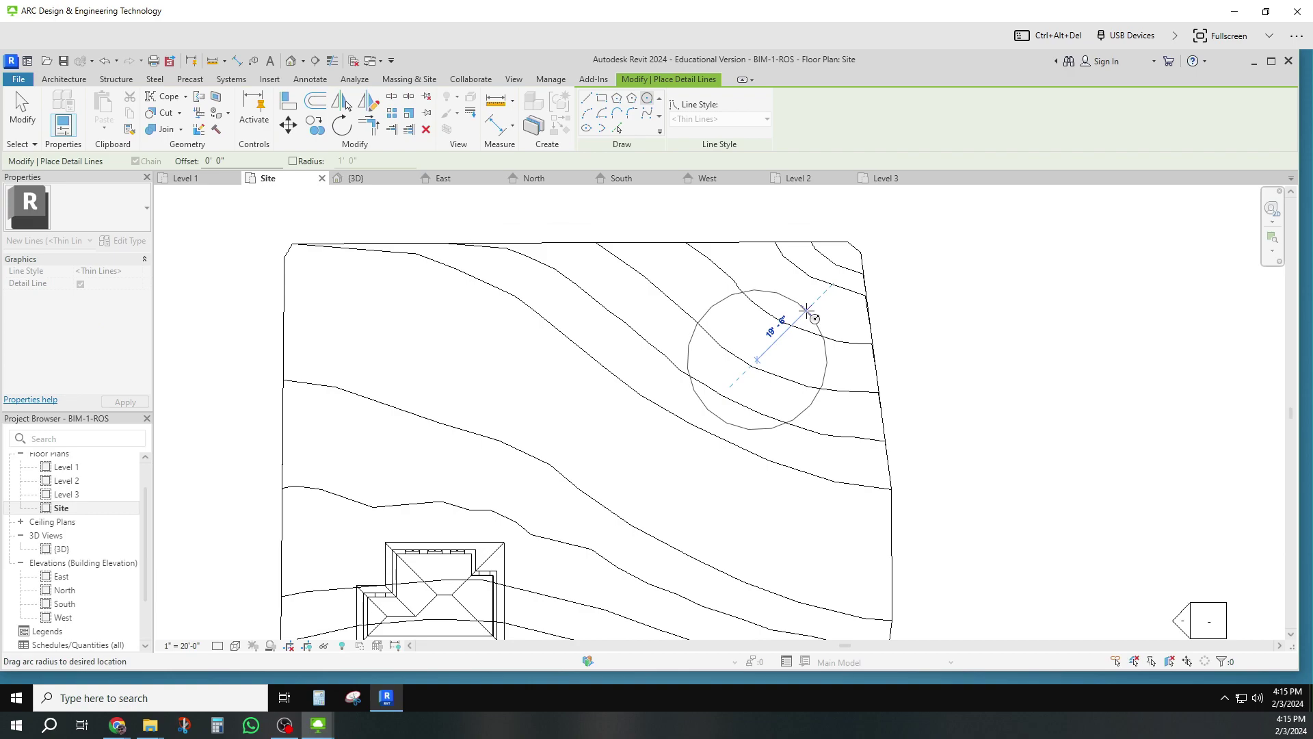
{"action": "left_click", "coordinate": [807, 311]}
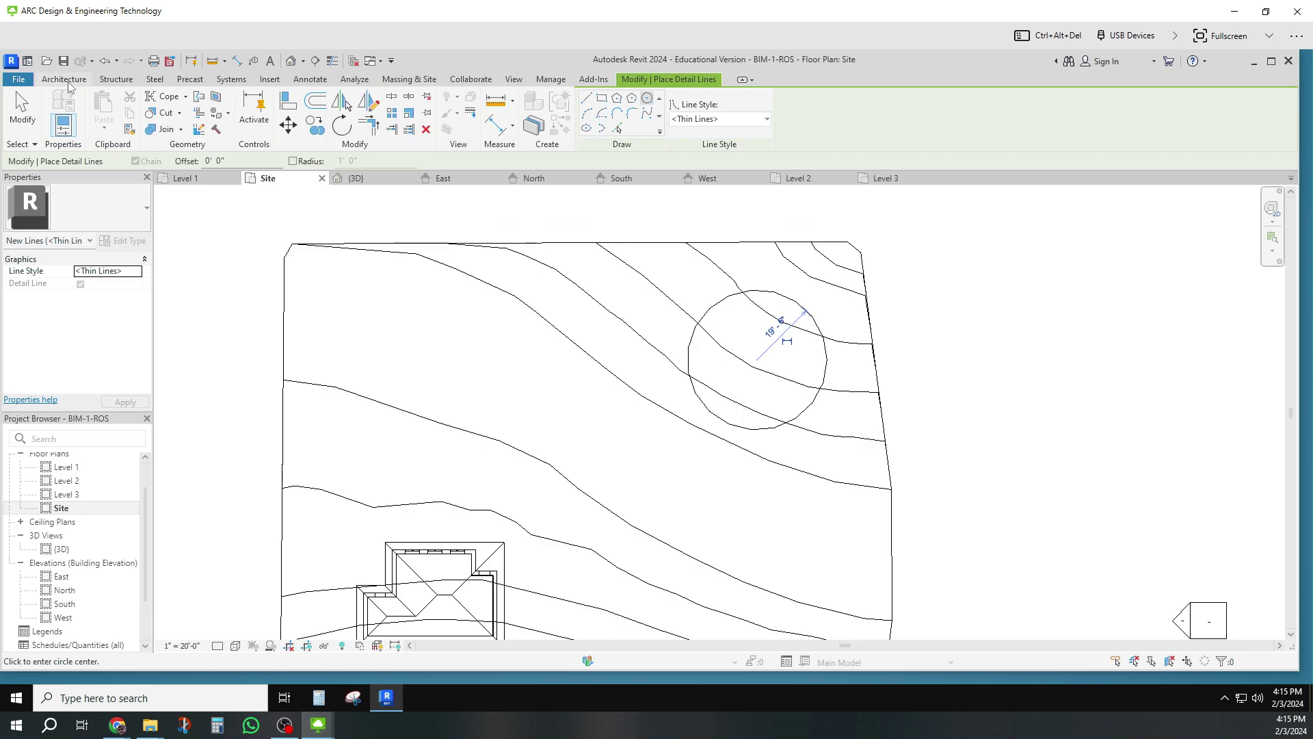
{"action": "left_click", "coordinate": [409, 80]}
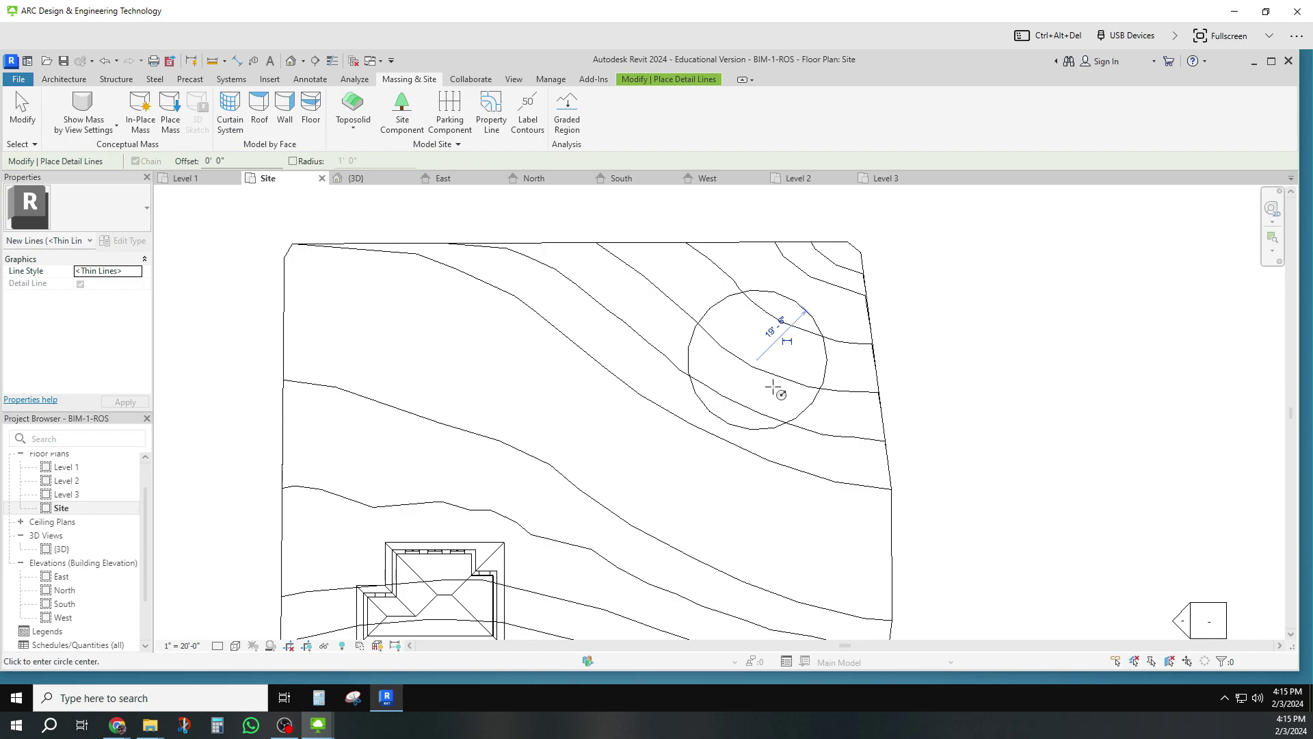
- Start and cancel Spot Elevation, then select the Grassland toposolid
{"action": "left_click", "coordinate": [311, 79]}
{"action": "left_click", "coordinate": [246, 110]}
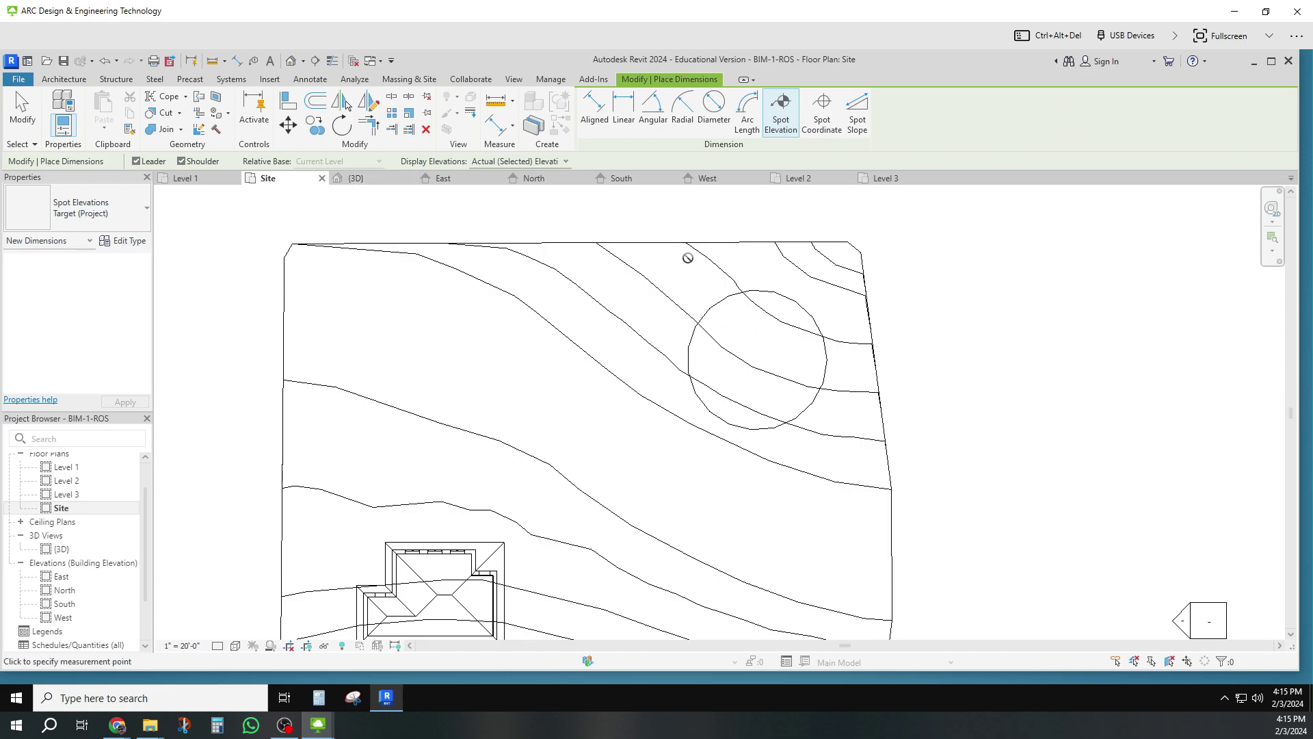
{"action": "key", "text": "Escape"}
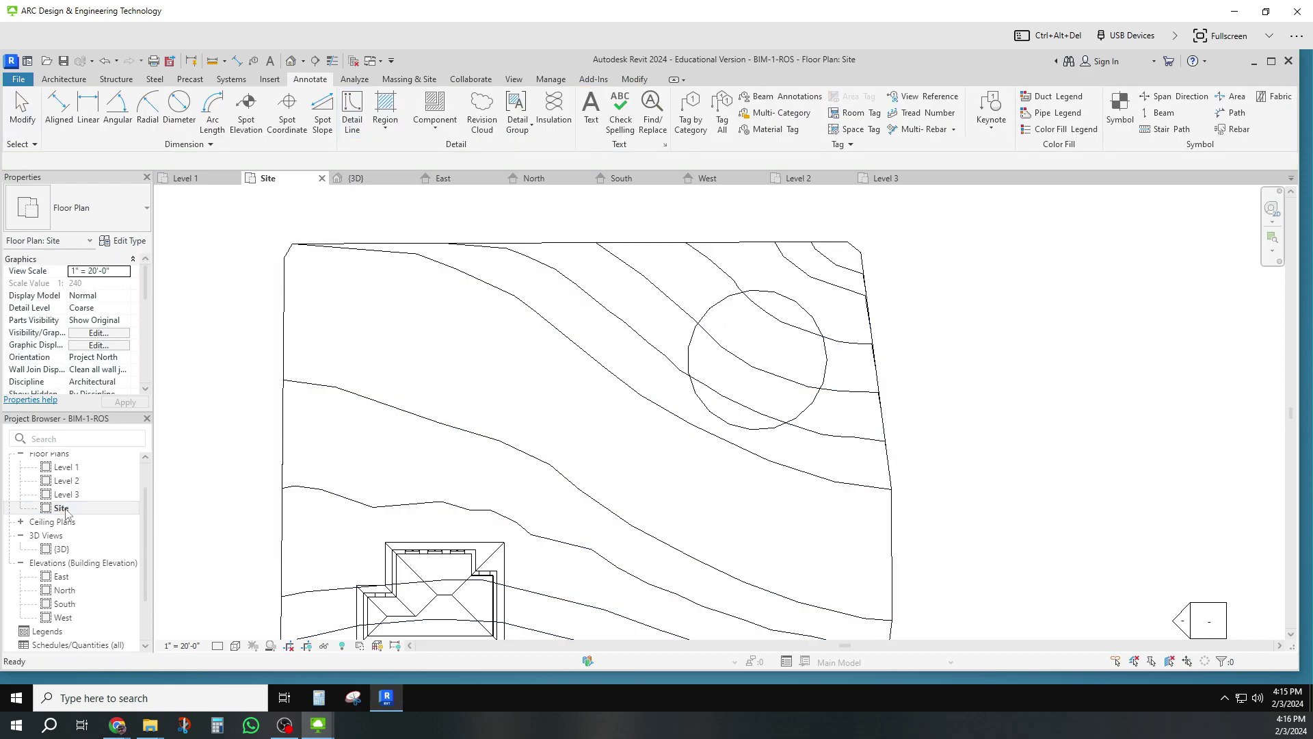
{"action": "left_click", "coordinate": [247, 111]}
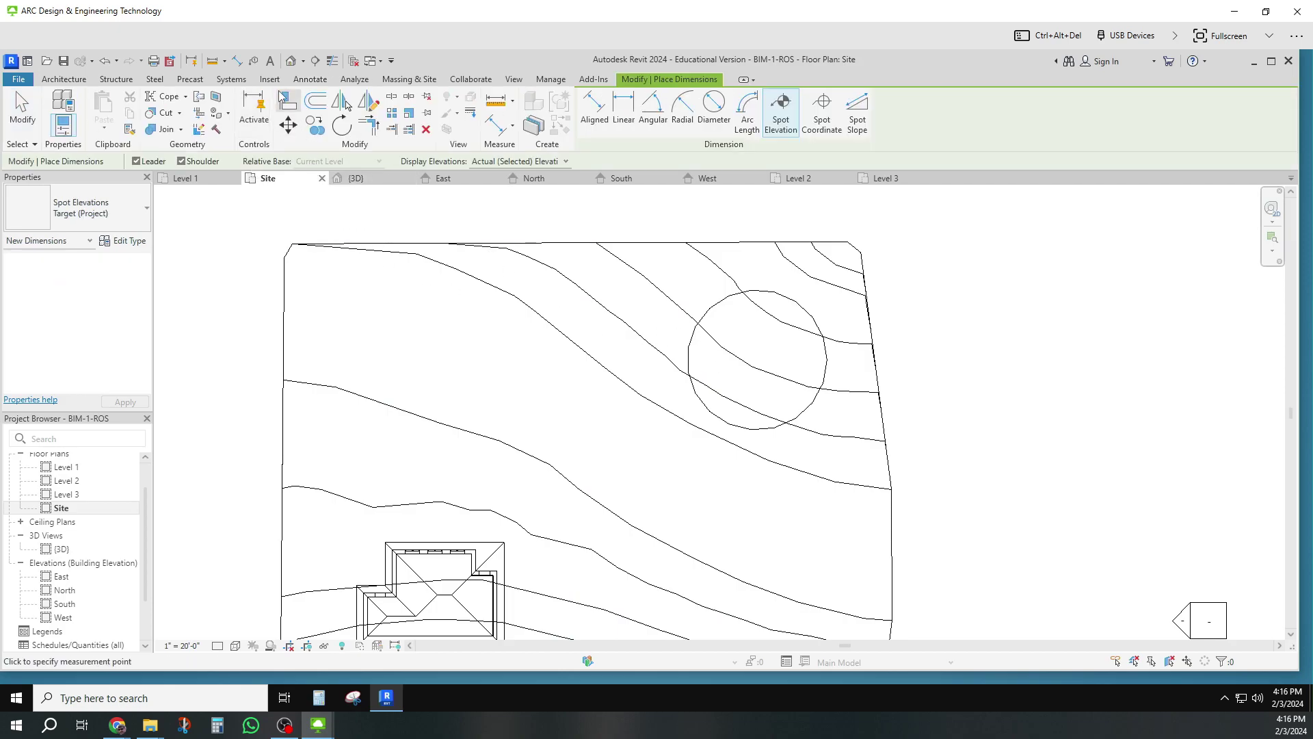
{"action": "key", "text": "Escape"}
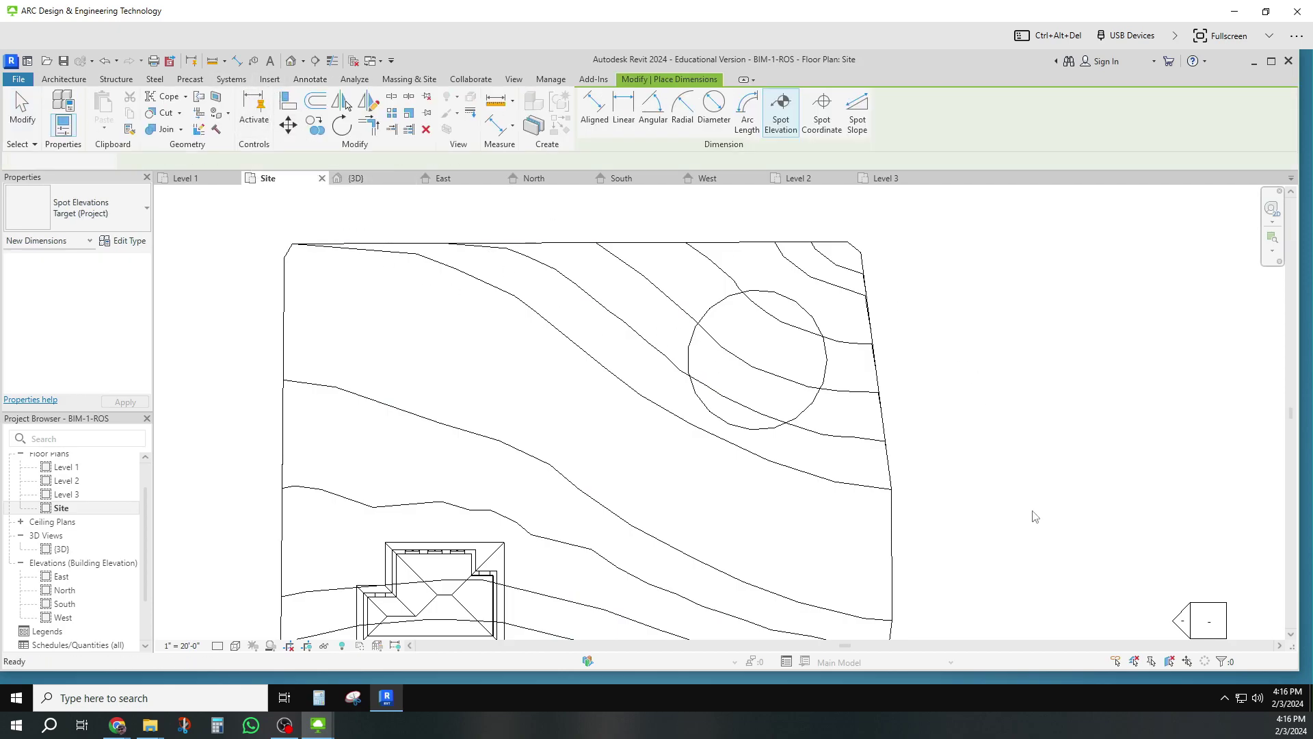
{"action": "left_click", "coordinate": [844, 396]}
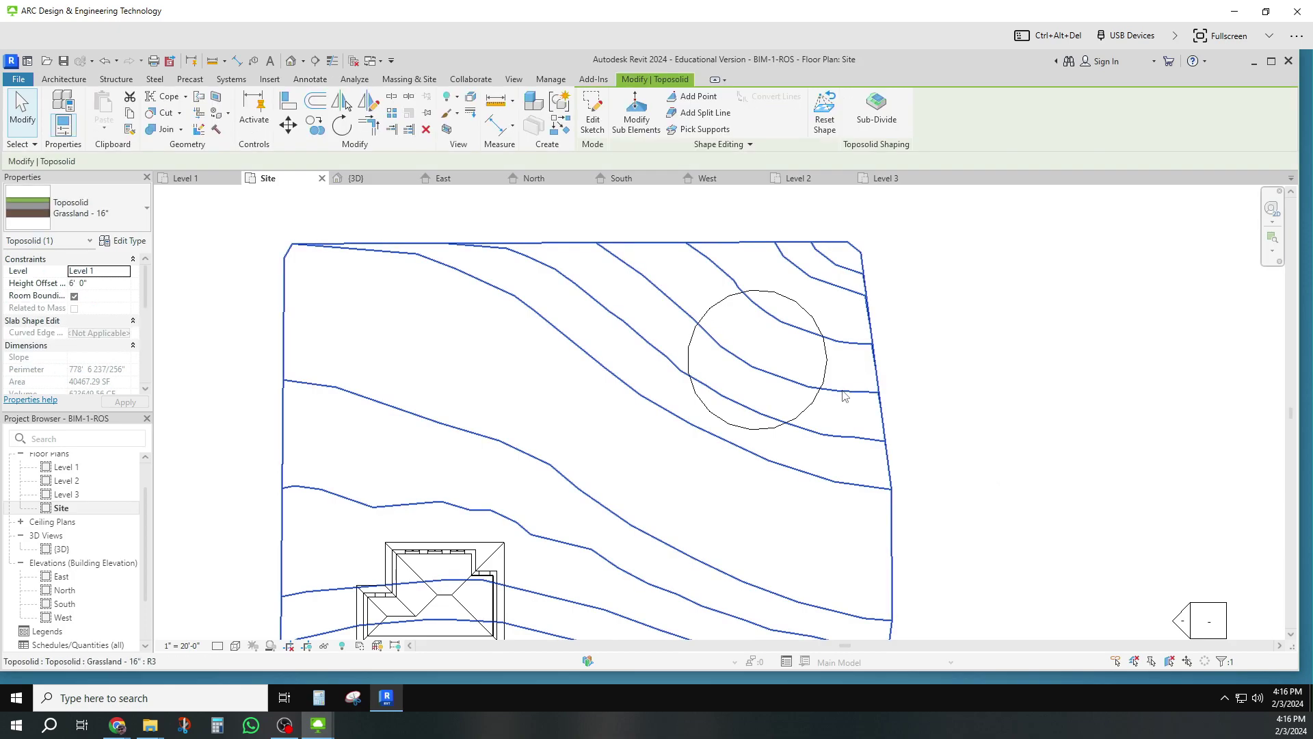
{"action": "left_click", "coordinate": [637, 120]}
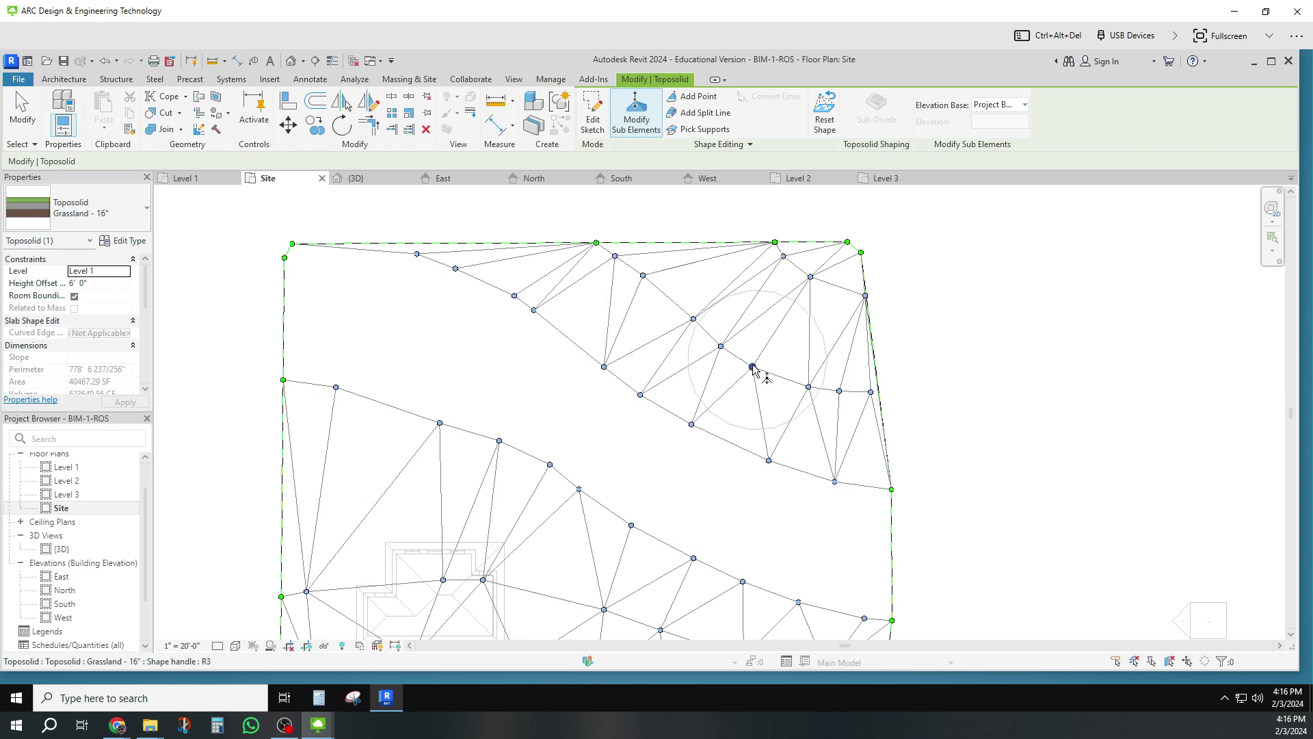
{"action": "left_click", "coordinate": [752, 367]}
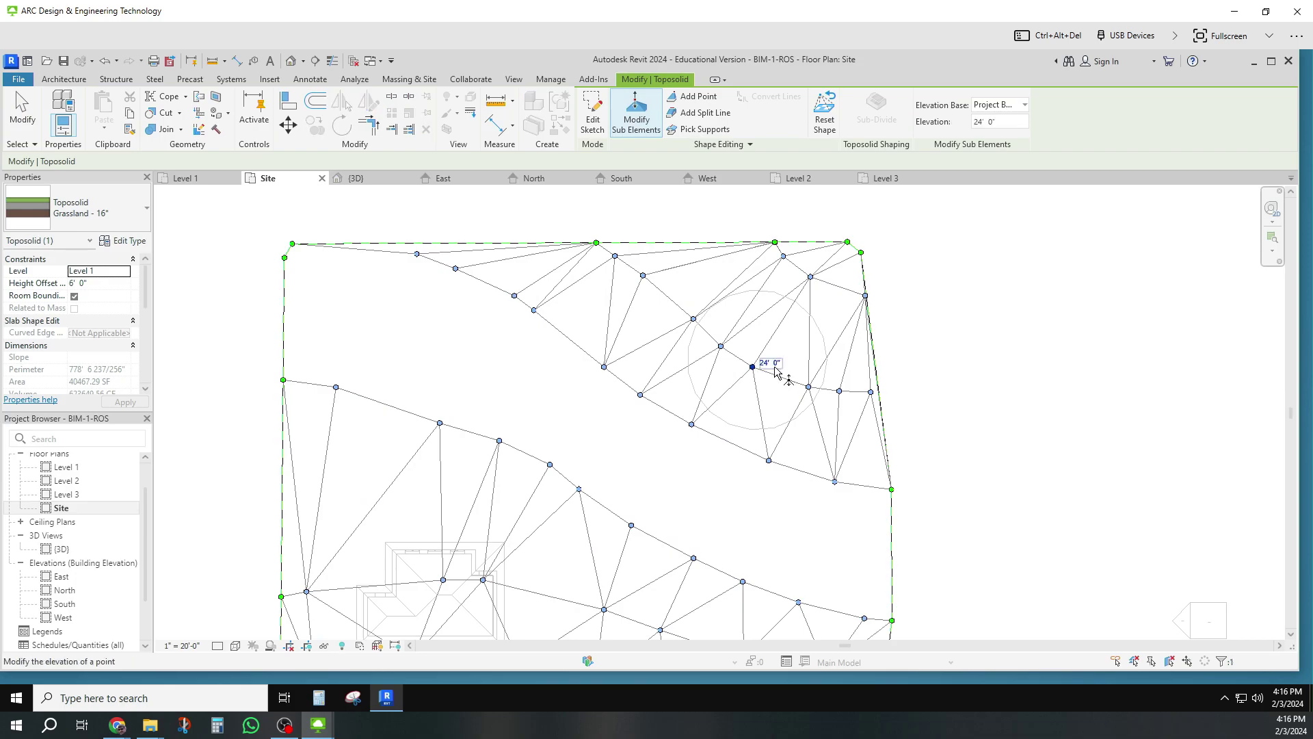
{"action": "key", "text": "Escape"}
{"action": "key", "text": "Escape"}
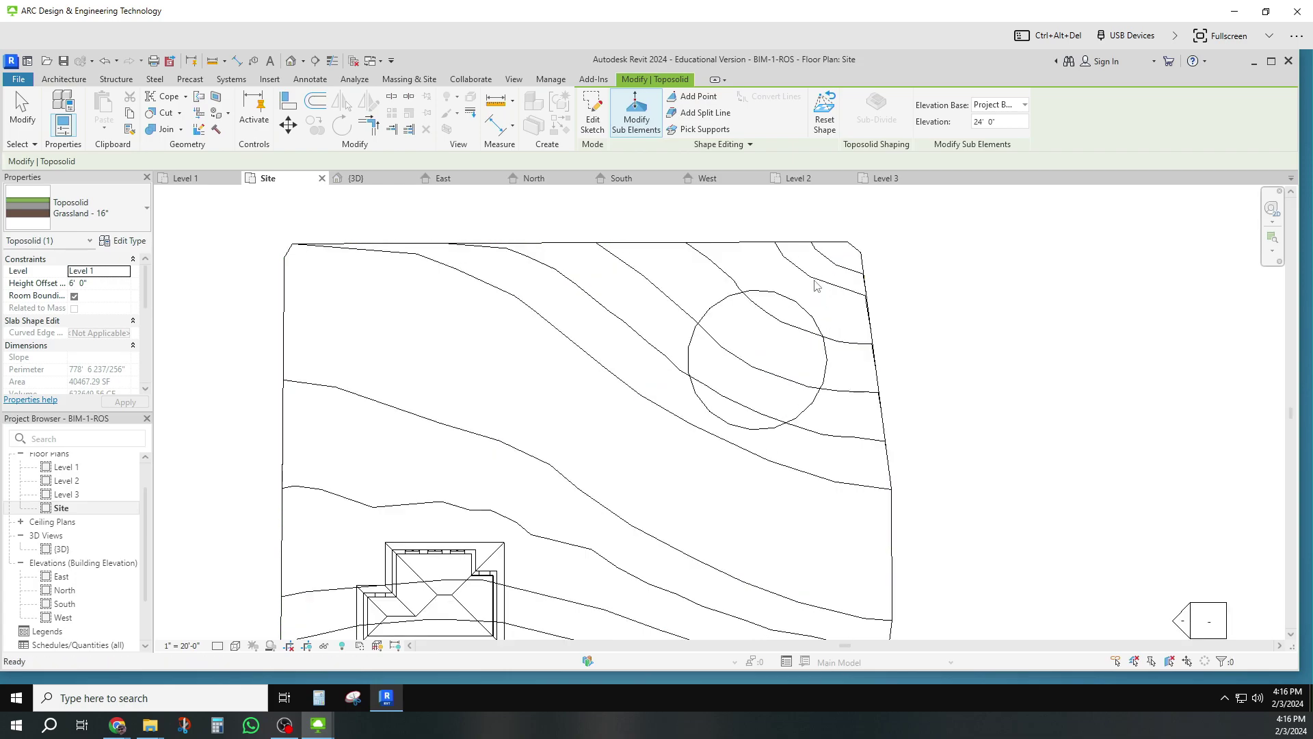
{"action": "left_click", "coordinate": [833, 291]}
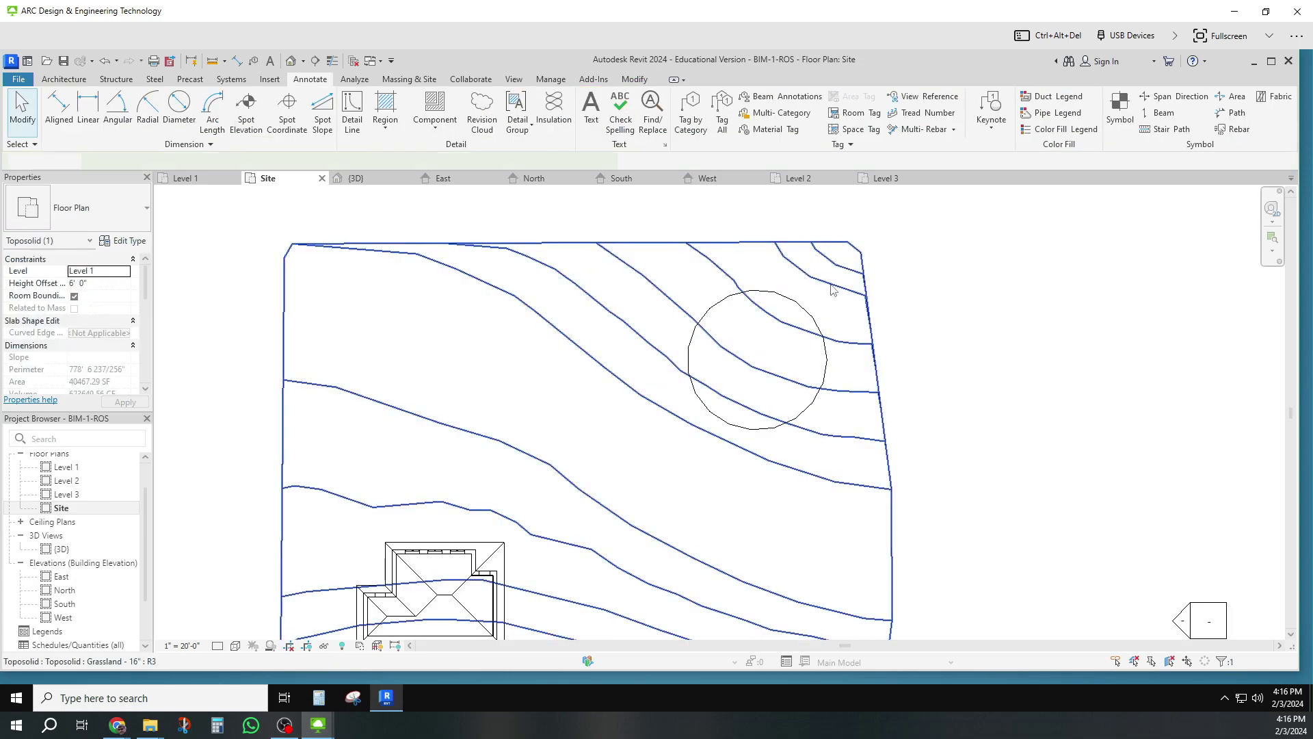
{"action": "left_click", "coordinate": [636, 116]}
{"action": "left_click", "coordinate": [810, 276]}
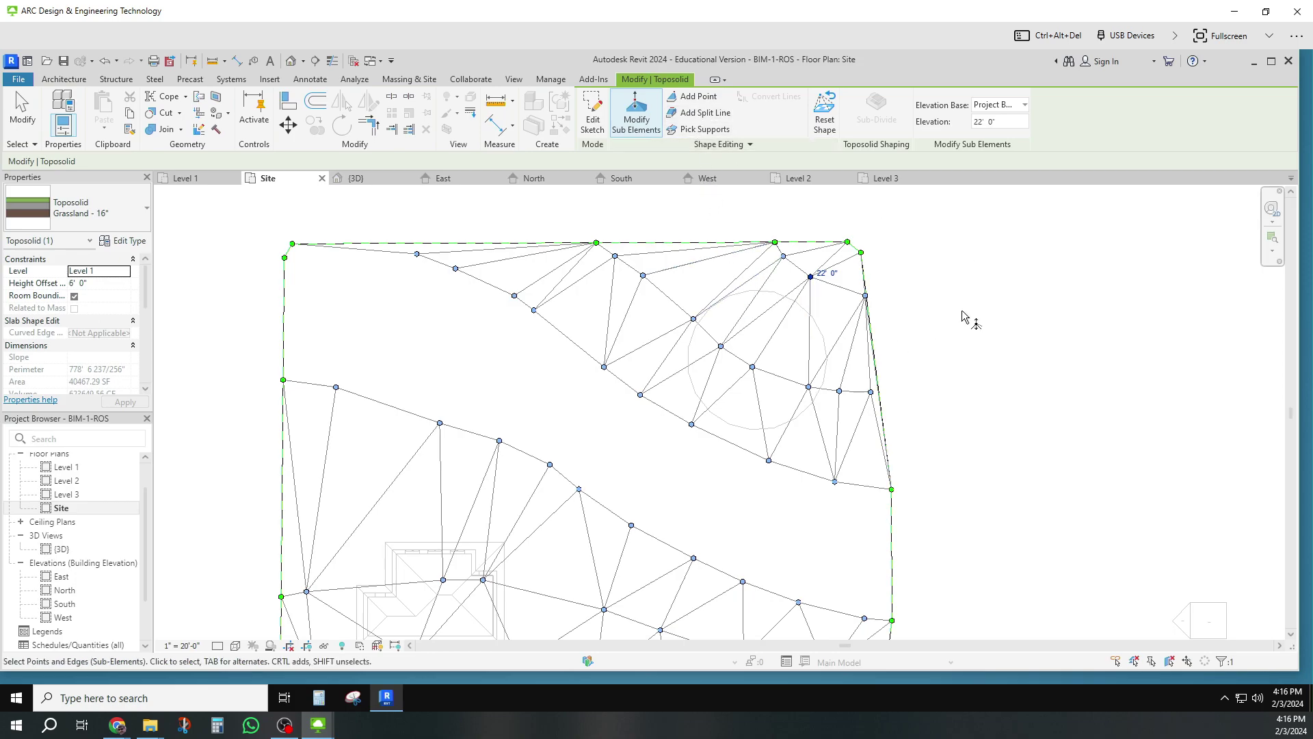
{"action": "key", "text": "Escape"}
{"action": "key", "text": "Escape"}
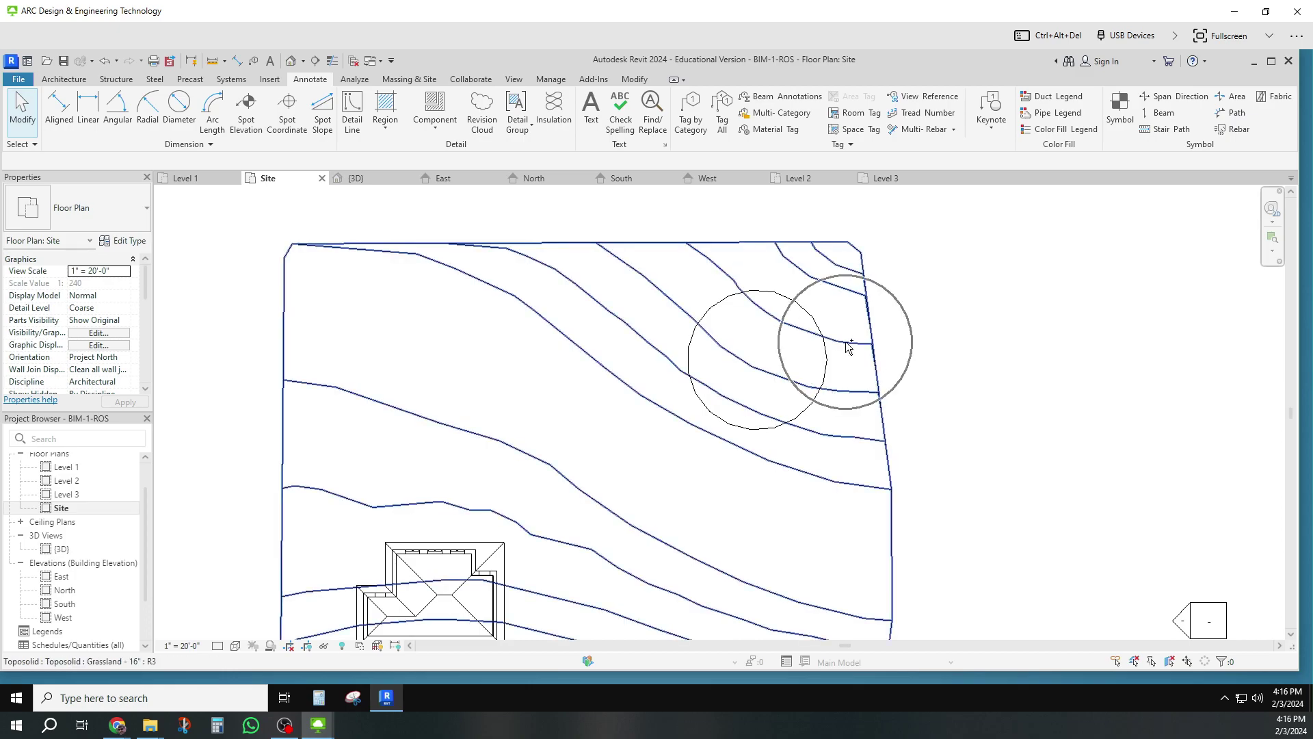
- Select the toposolid, start Add Point, and set the elevation base to Project Base Point
{"action": "left_click", "coordinate": [847, 349]}
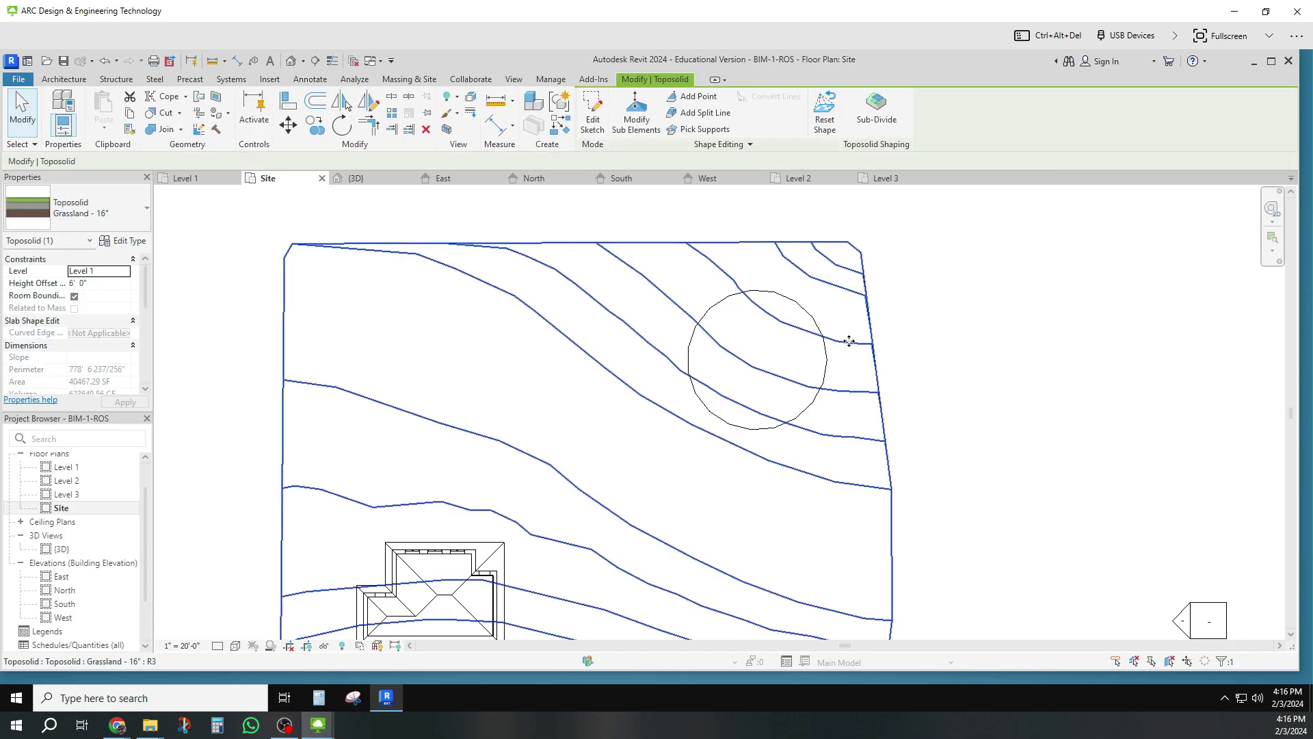
{"action": "left_click", "coordinate": [698, 97]}
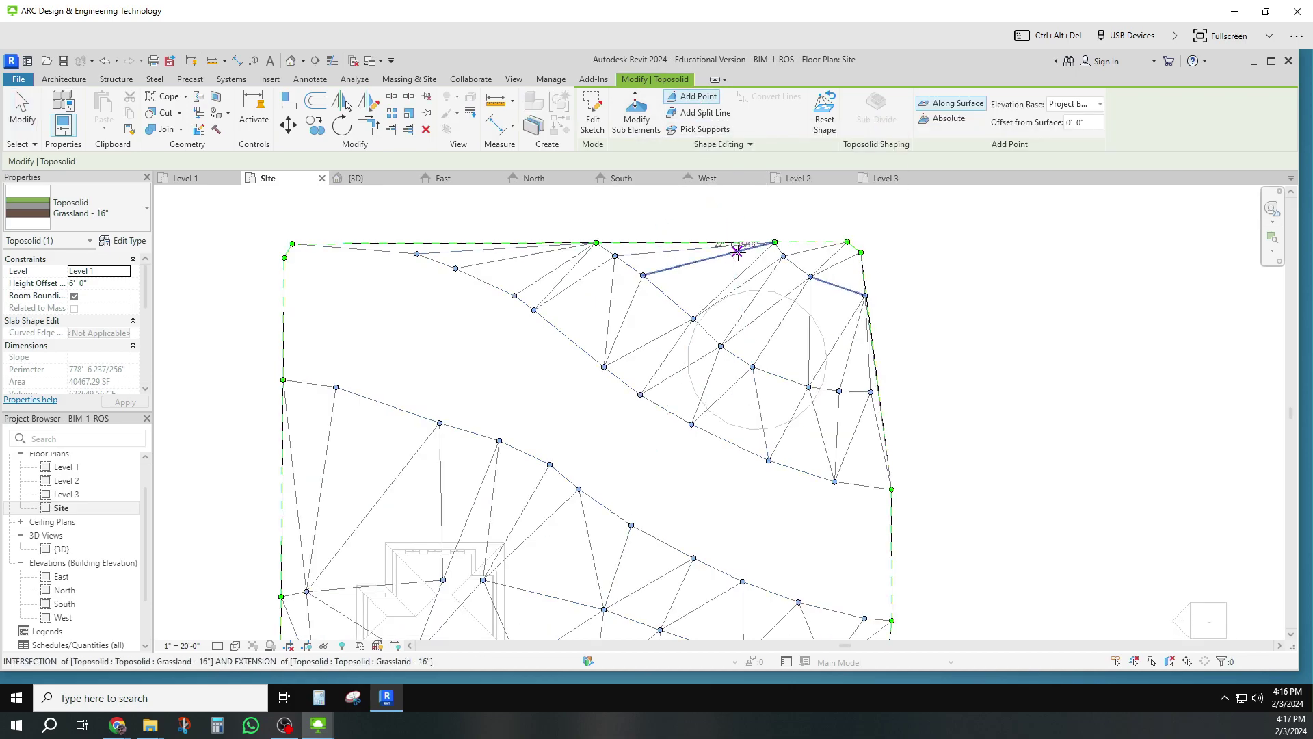
{"action": "left_click", "coordinate": [1100, 104]}
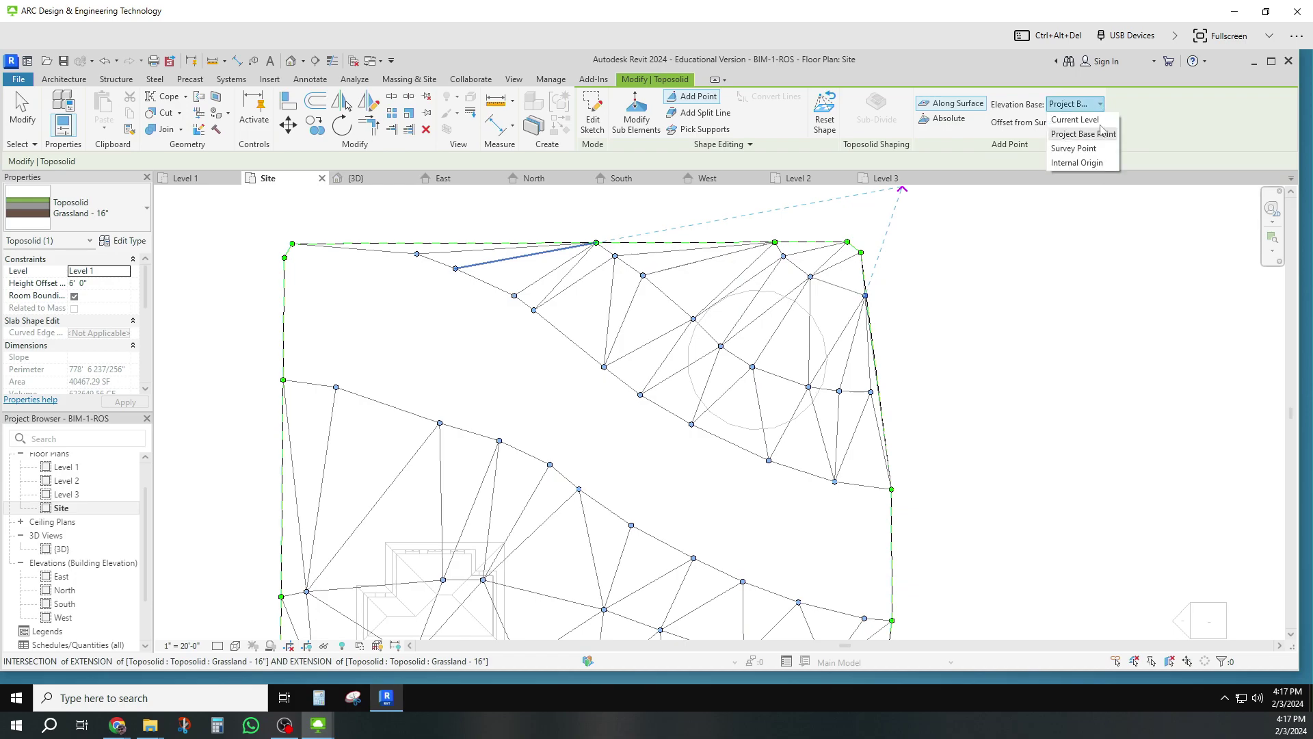
{"action": "left_click", "coordinate": [1084, 134]}
{"action": "left_click", "coordinate": [1071, 122]}
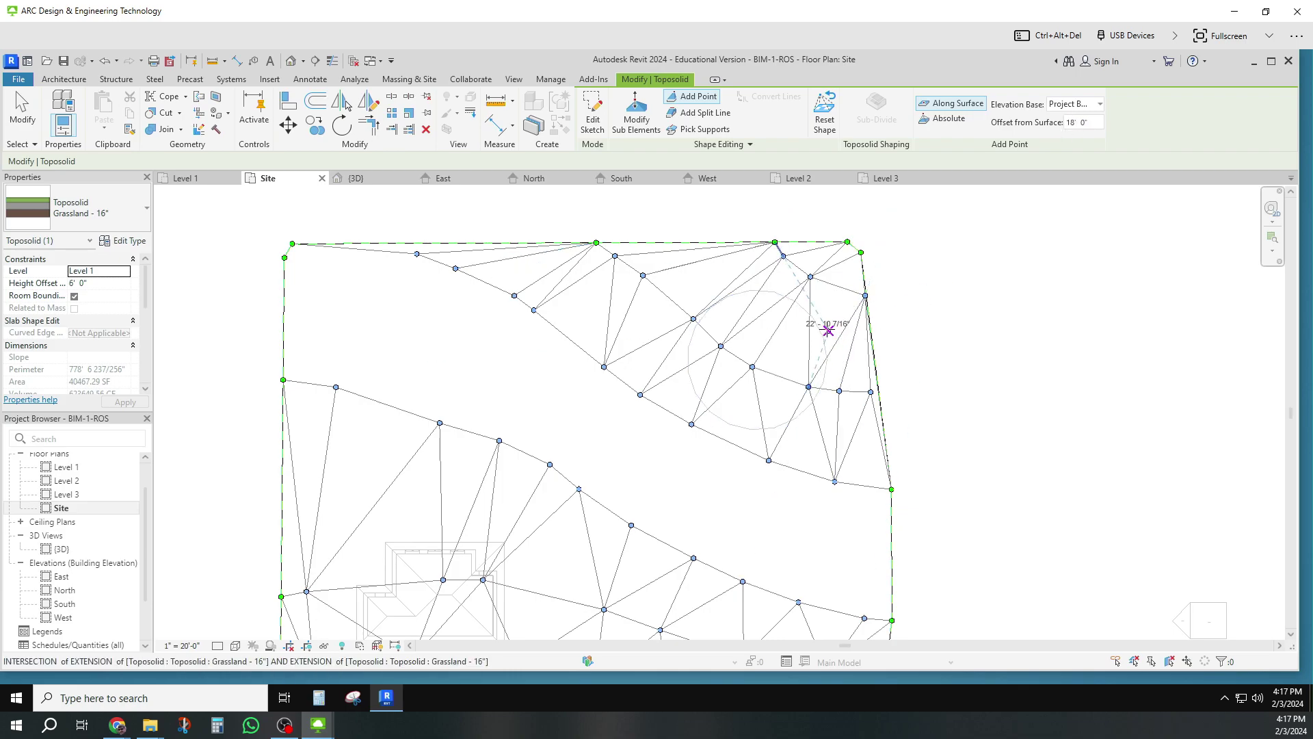
- Add two shaping points inside the circle and one on its edge
{"action": "left_click", "coordinate": [821, 332]}
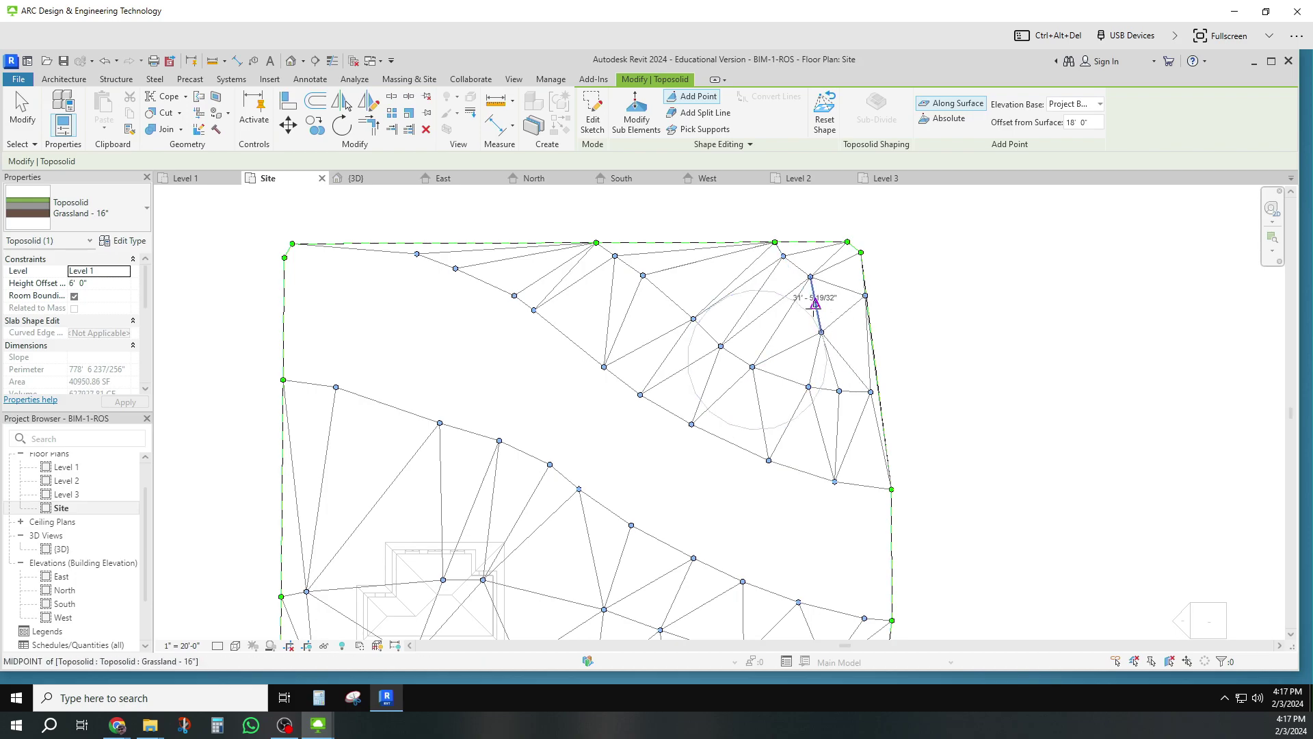
{"action": "left_click", "coordinate": [808, 311]}
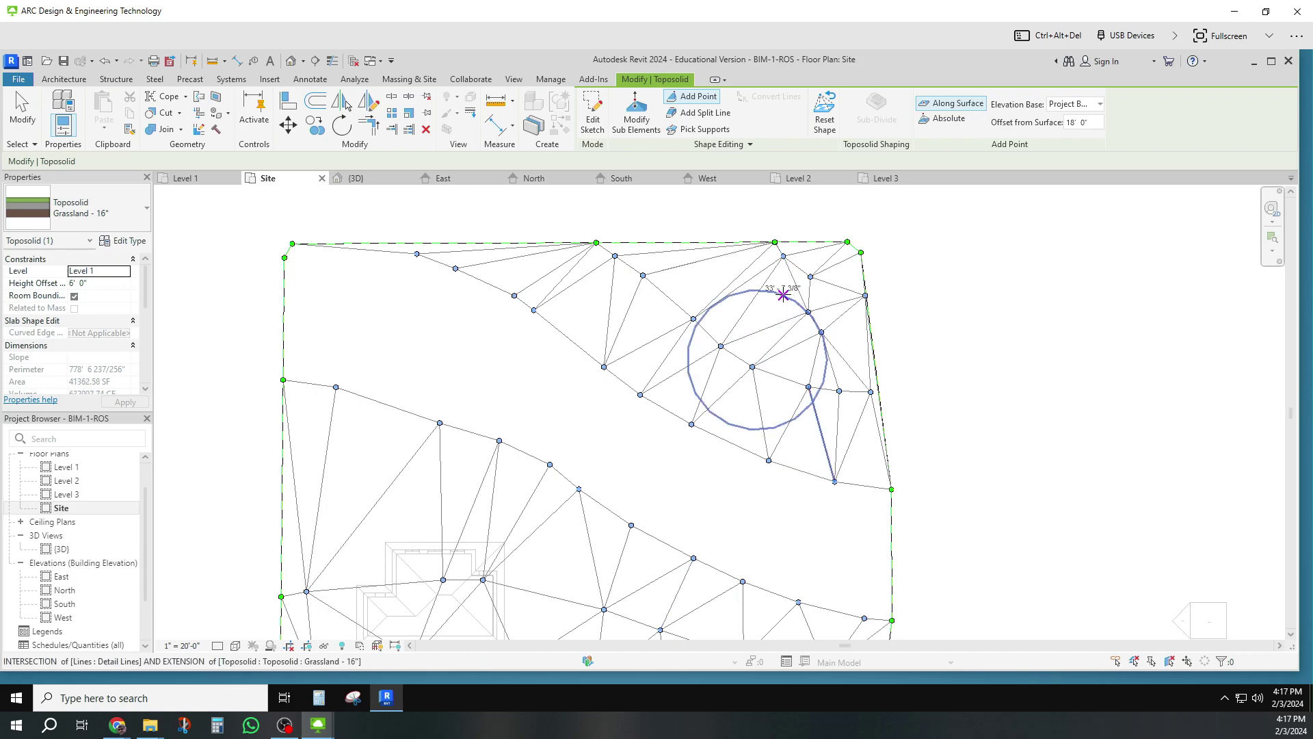
{"action": "left_click", "coordinate": [1098, 105]}
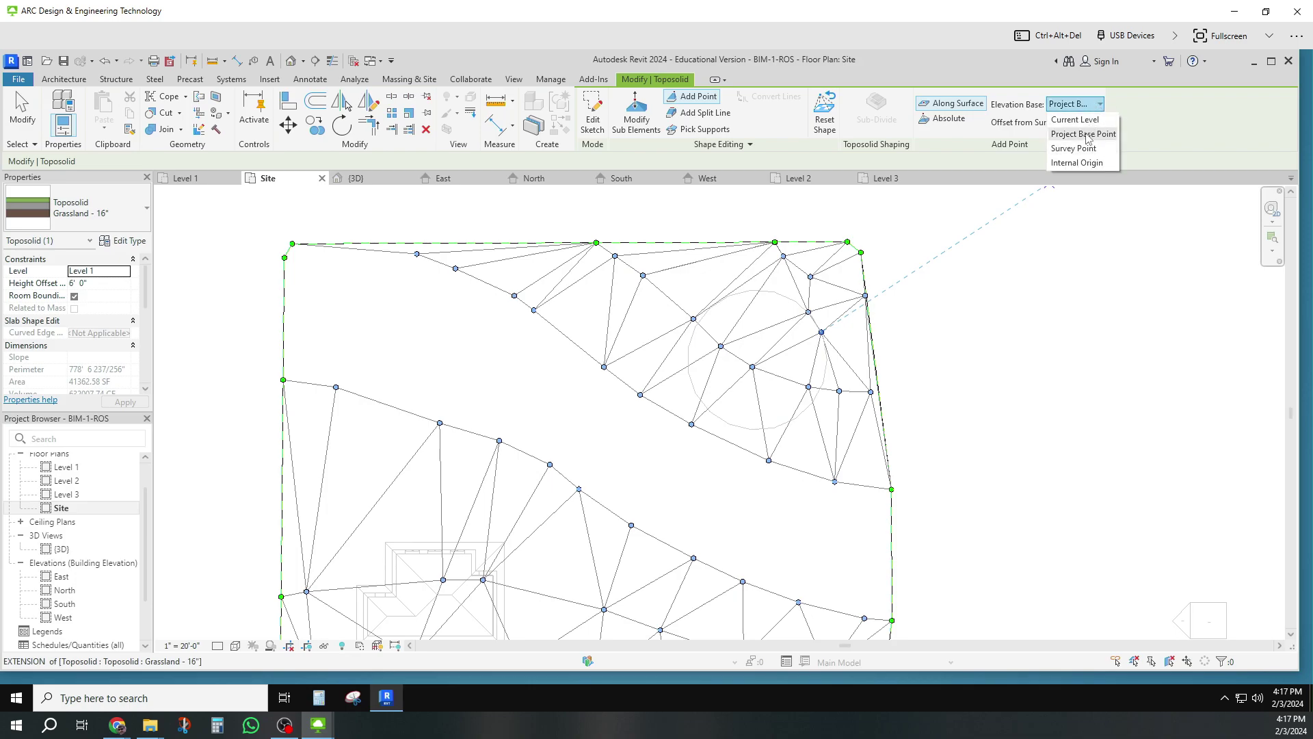
{"action": "left_click", "coordinate": [1088, 136]}
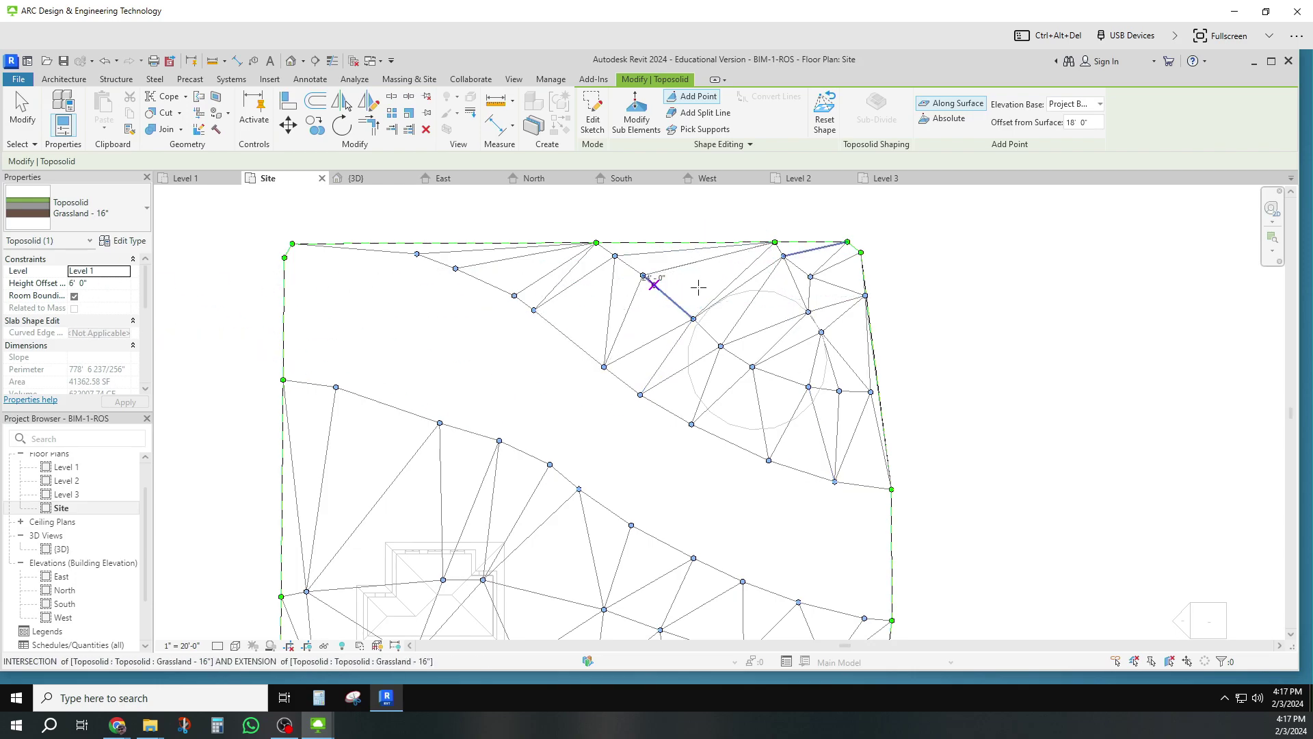
{"action": "left_click", "coordinate": [775, 292]}
{"action": "key", "text": "Escape"}
{"action": "key", "text": "Escape"}
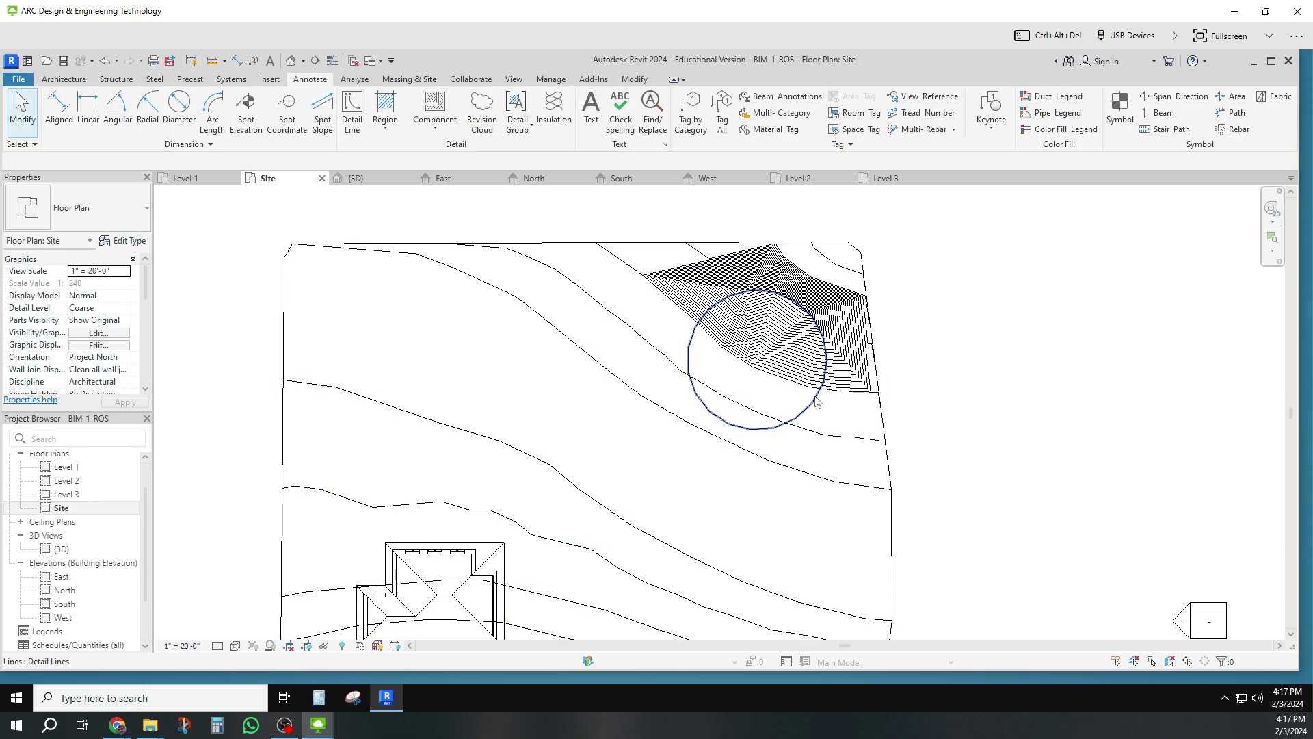
- Show the toposolid's sub-elements and lower two points inside the circle to 18'
{"action": "left_click", "coordinate": [830, 377]}
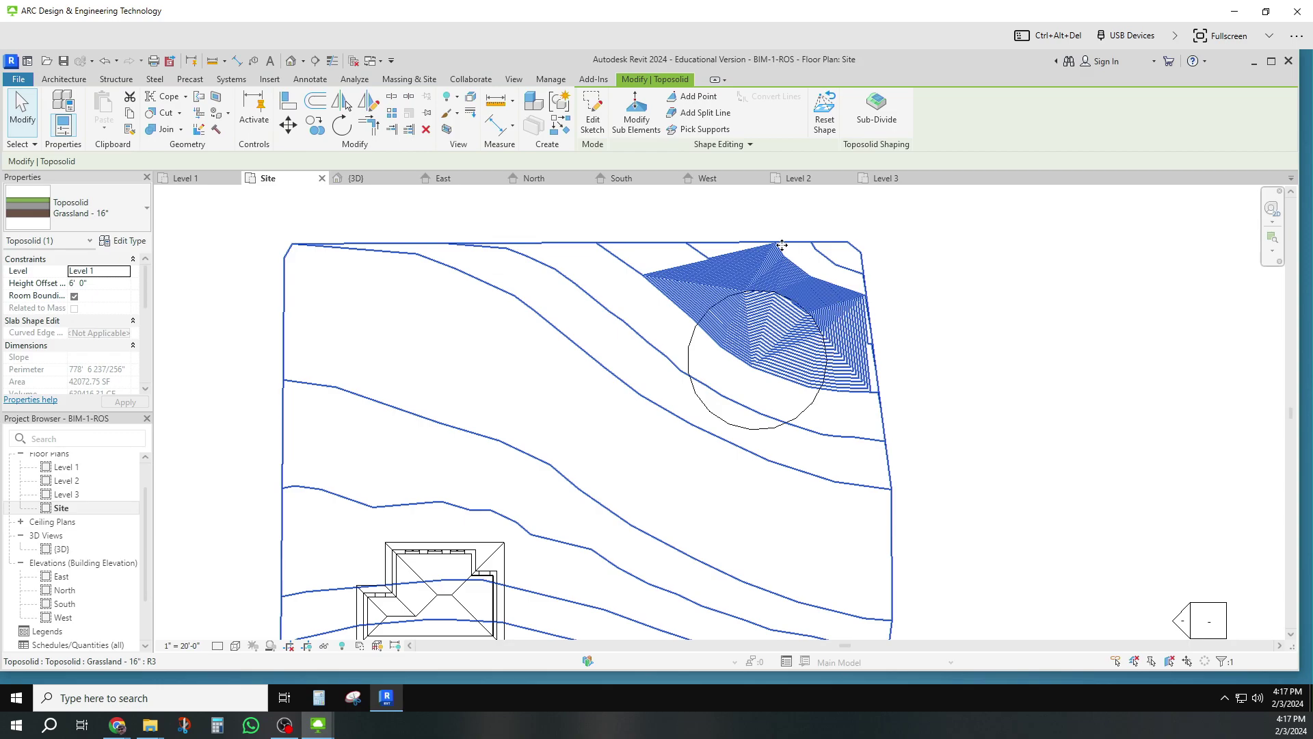
{"action": "left_click", "coordinate": [636, 116]}
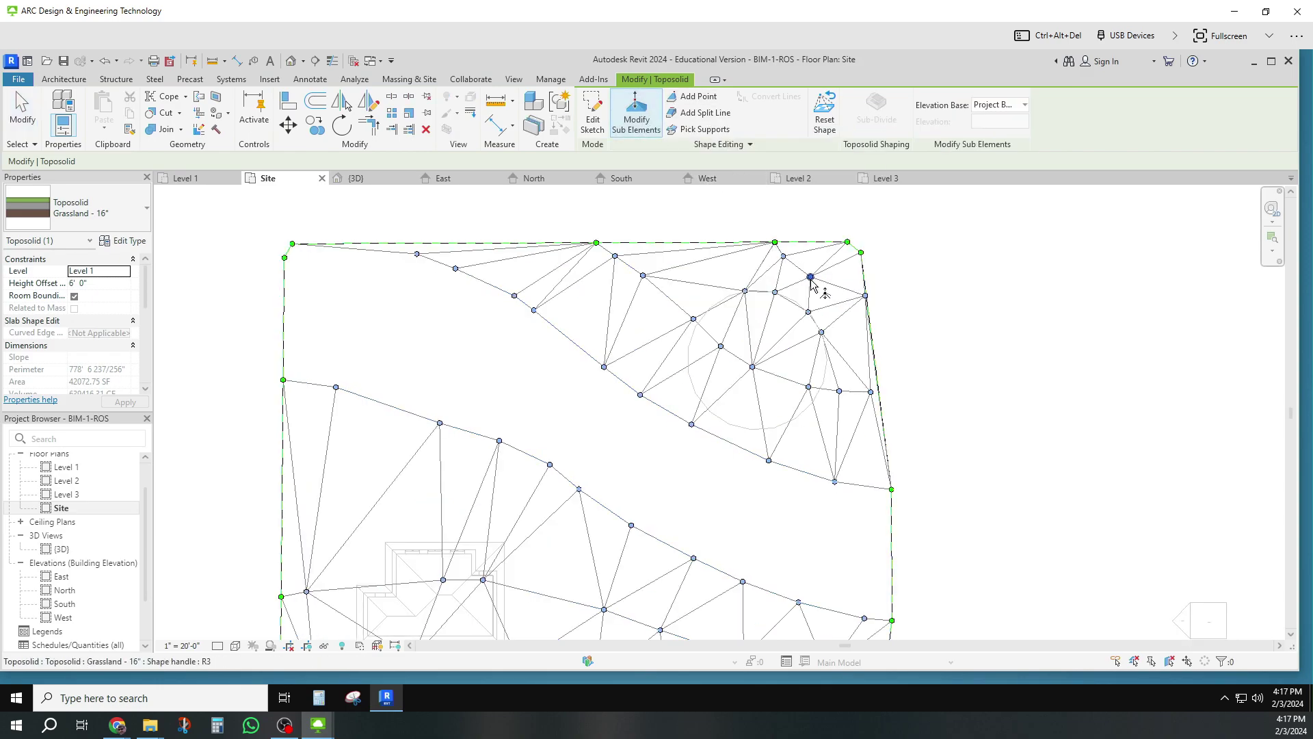
{"action": "left_click", "coordinate": [808, 312]}
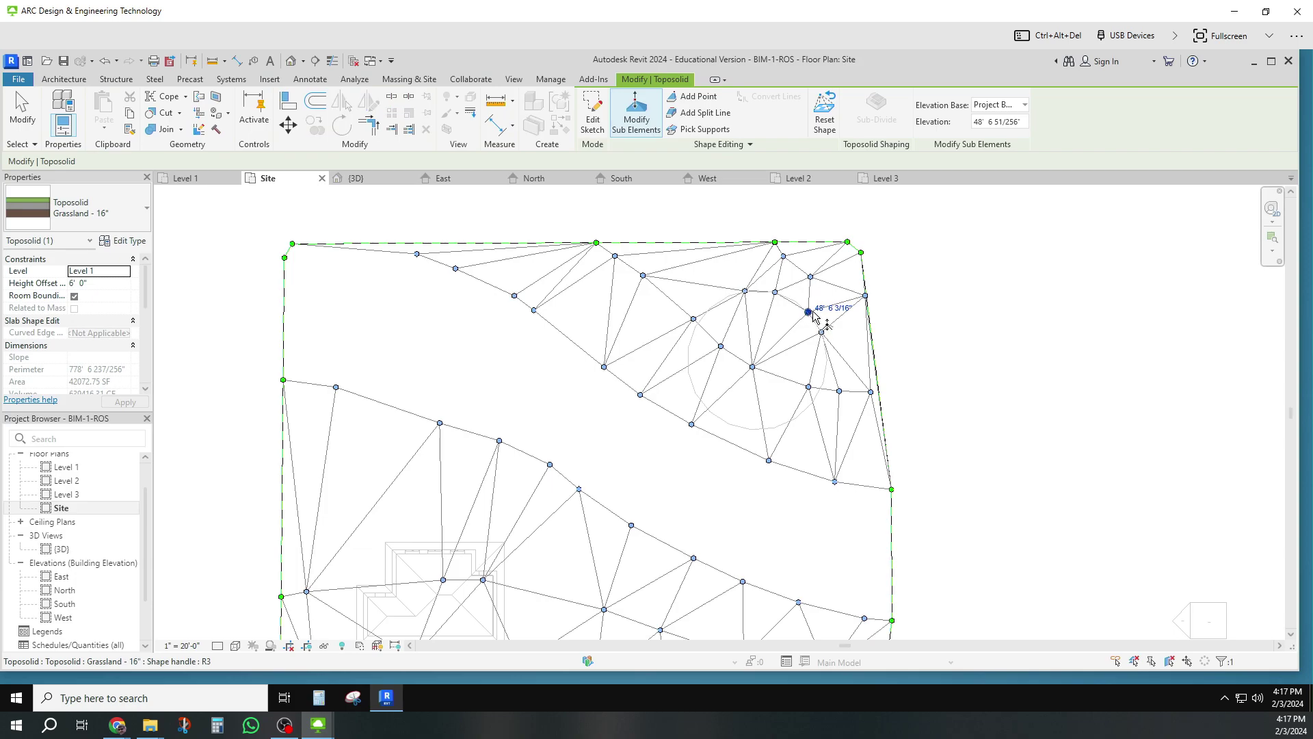
{"action": "left_click", "coordinate": [824, 308]}
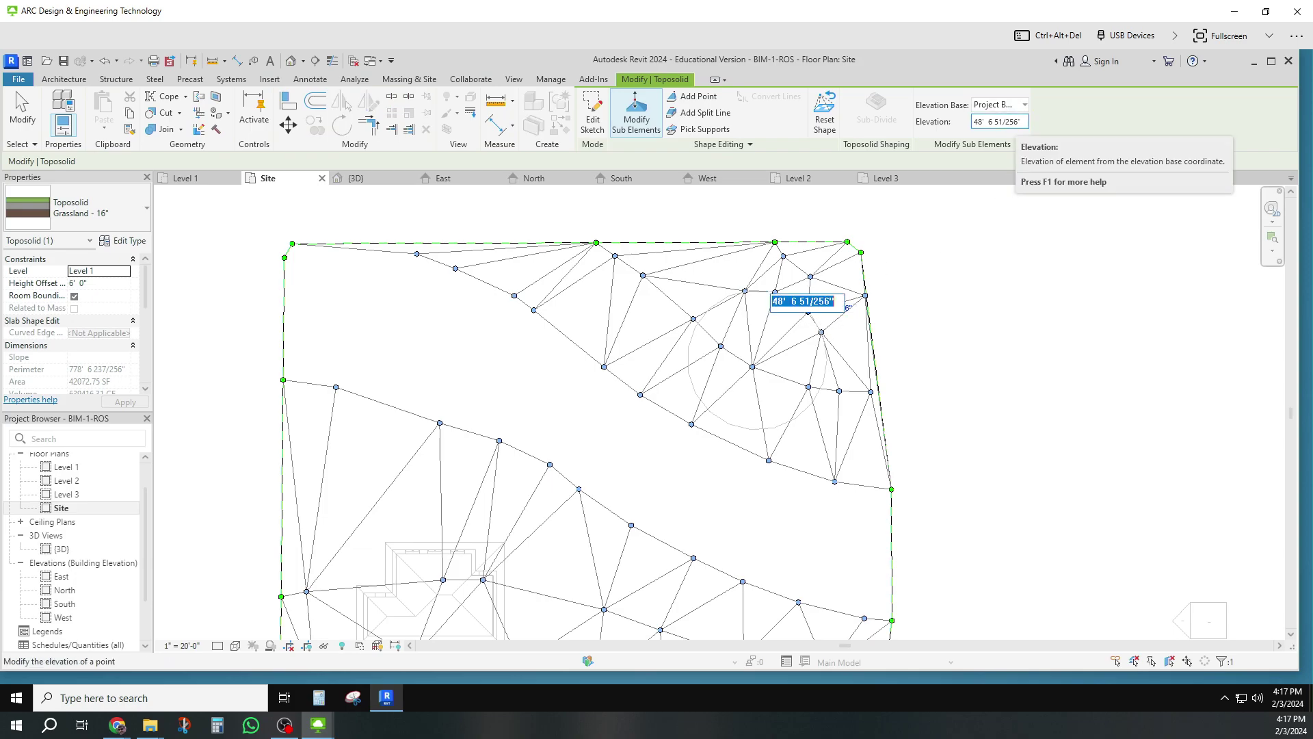
{"action": "type", "text": "18"}
{"action": "key", "text": "Return"}
{"action": "left_click", "coordinate": [822, 333]}
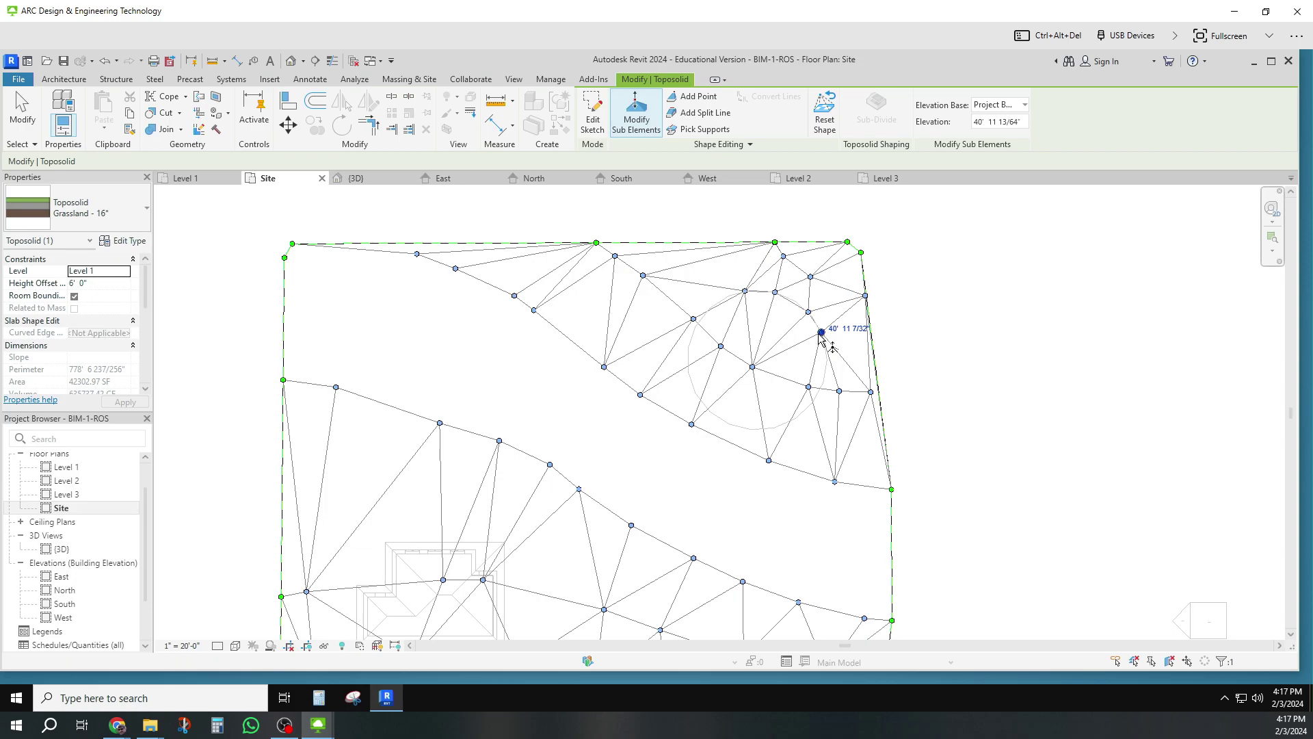
{"action": "left_click", "coordinate": [848, 329]}
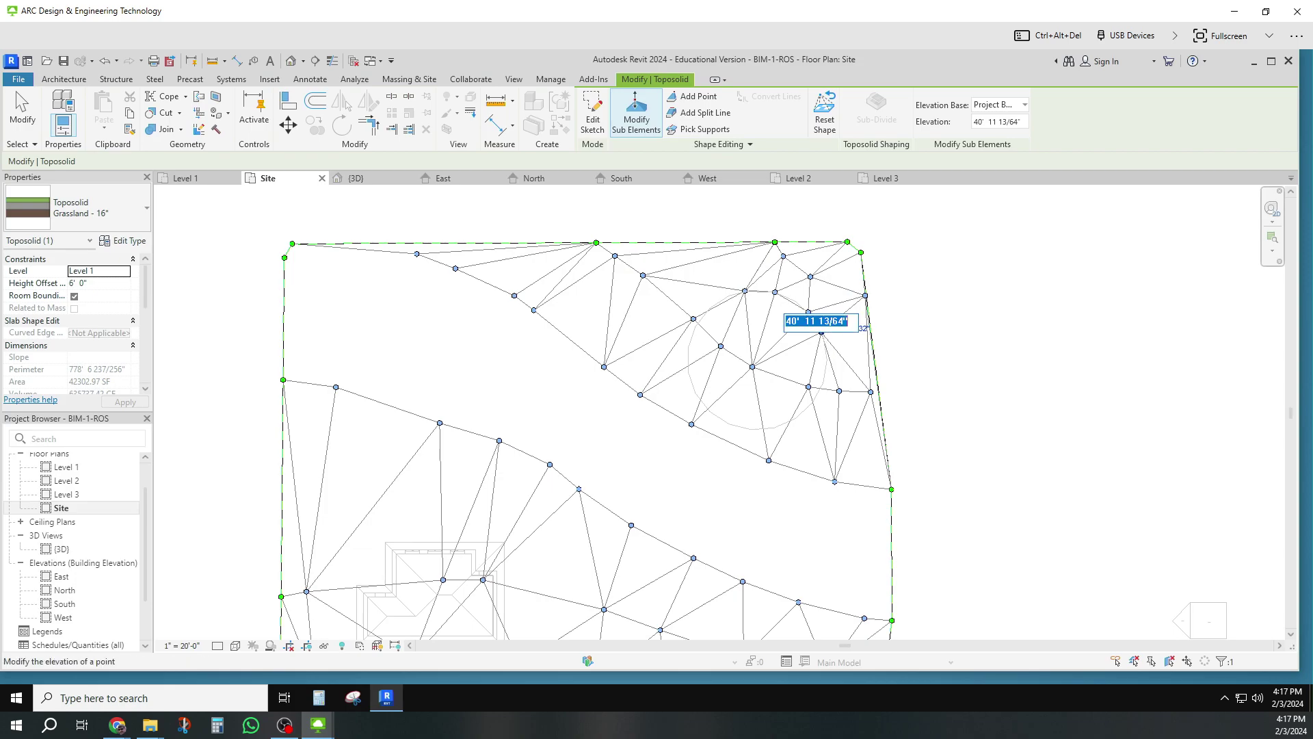
{"action": "type", "text": "18"}
{"action": "key", "text": "Return"}
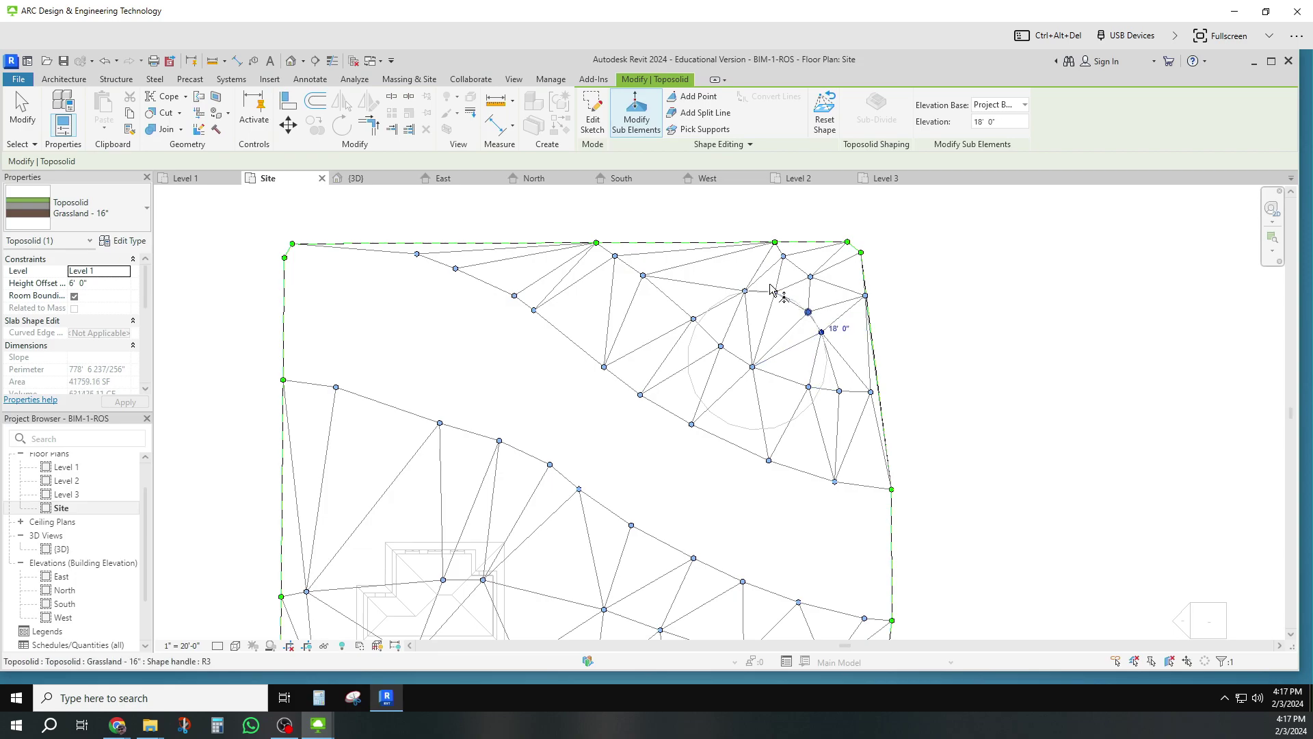
- Lower three more points near the circle's top and centre to 18'
{"action": "left_click", "coordinate": [775, 293]}
{"action": "left_click", "coordinate": [797, 287]}
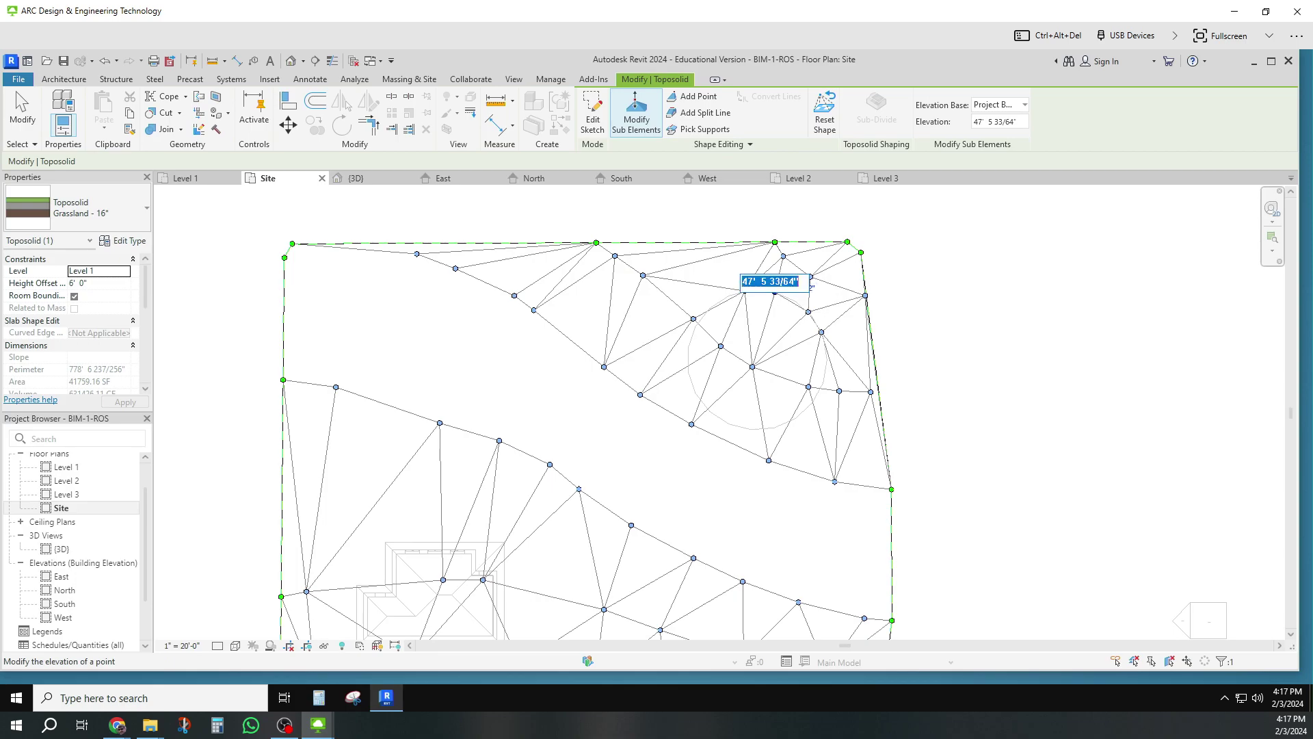
{"action": "type", "text": "18'"}
{"action": "key", "text": "Return"}
{"action": "left_click", "coordinate": [744, 291]}
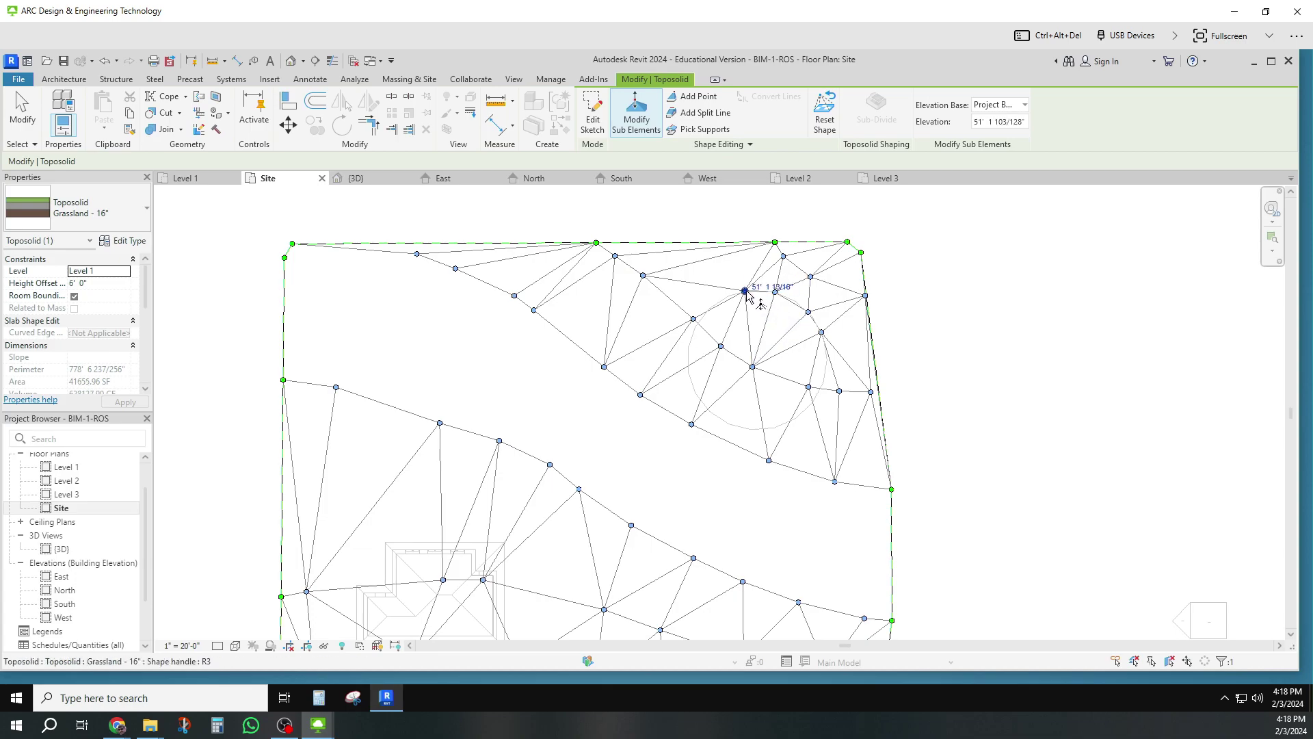
{"action": "left_click", "coordinate": [772, 287]}
{"action": "type", "text": "18"}
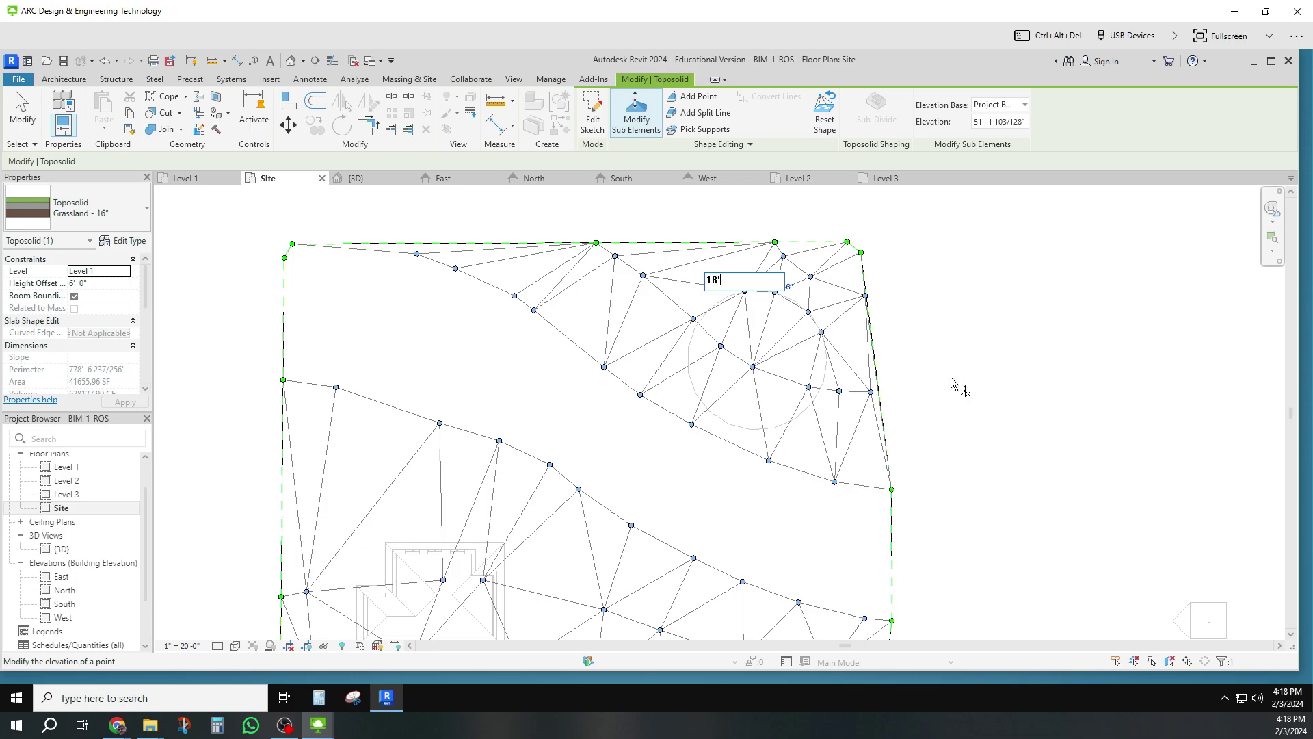
{"action": "type", "text": "'"}
{"action": "key", "text": "Return"}
{"action": "left_click", "coordinate": [753, 367]}
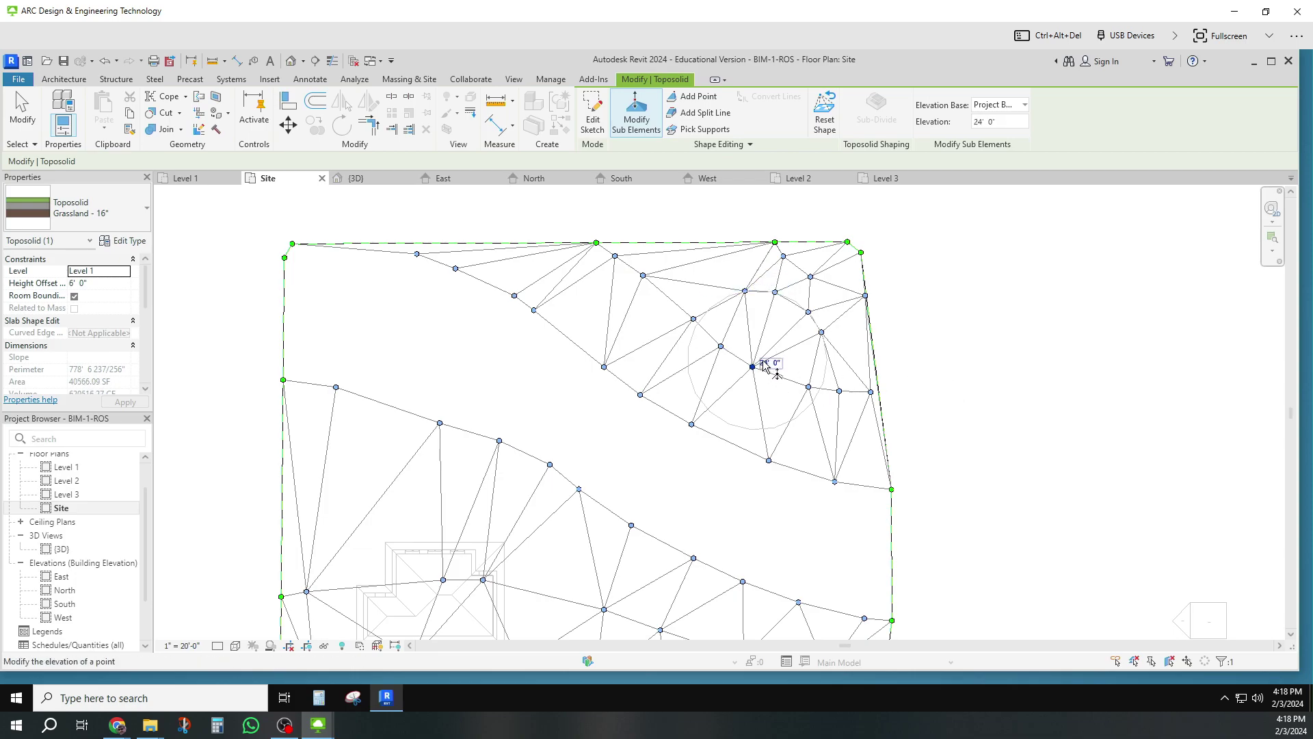
{"action": "left_click", "coordinate": [772, 363]}
{"action": "type", "text": "108"}
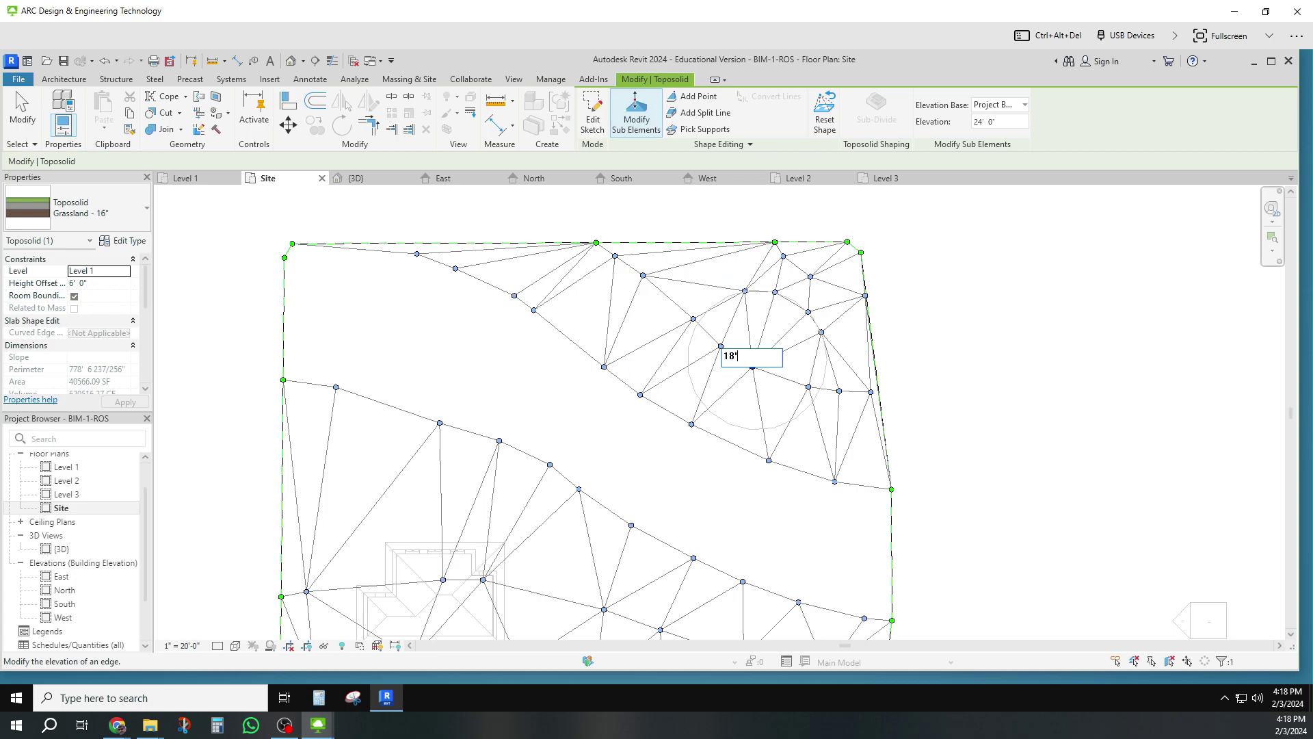
{"action": "key", "text": "Return"}
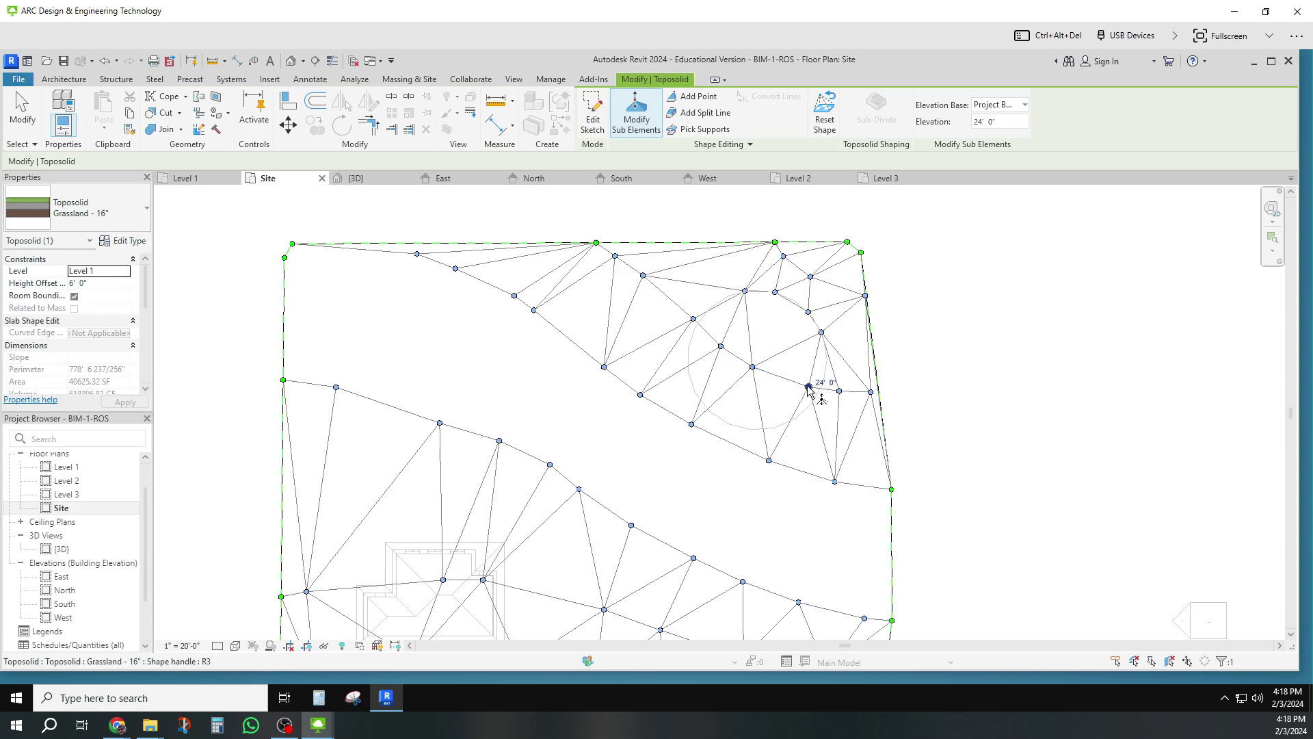
- Re-finish the toposolid's boundary sketch to regenerate the contours, then reselect it
{"action": "double_click", "coordinate": [814, 387]}
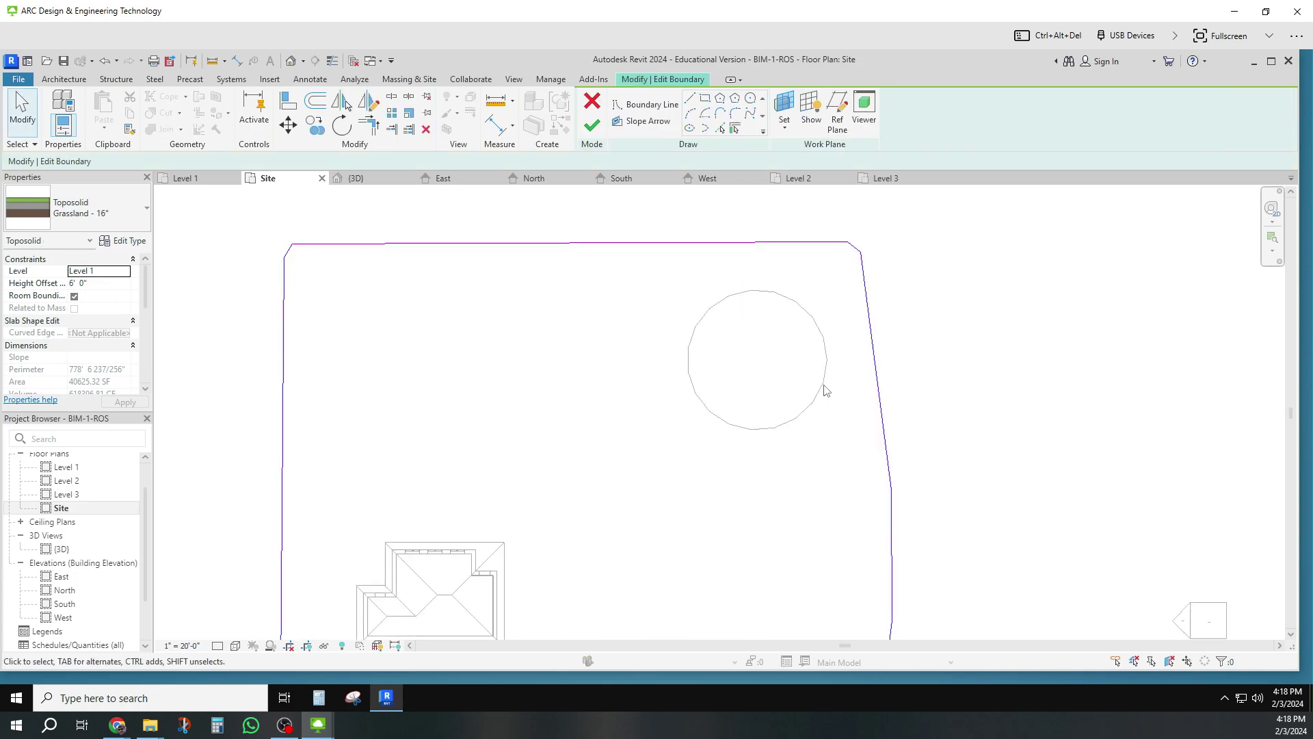
{"action": "left_click", "coordinate": [592, 125]}
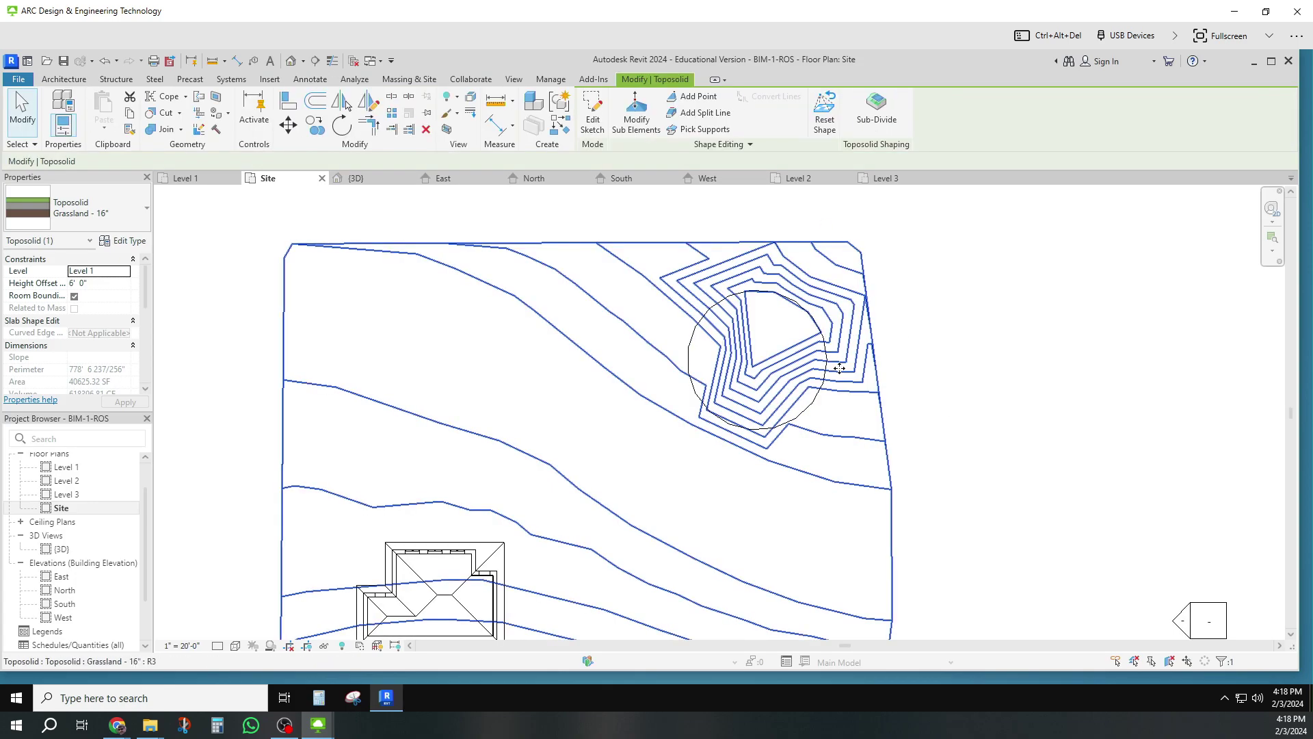
{"action": "key", "text": "Escape"}
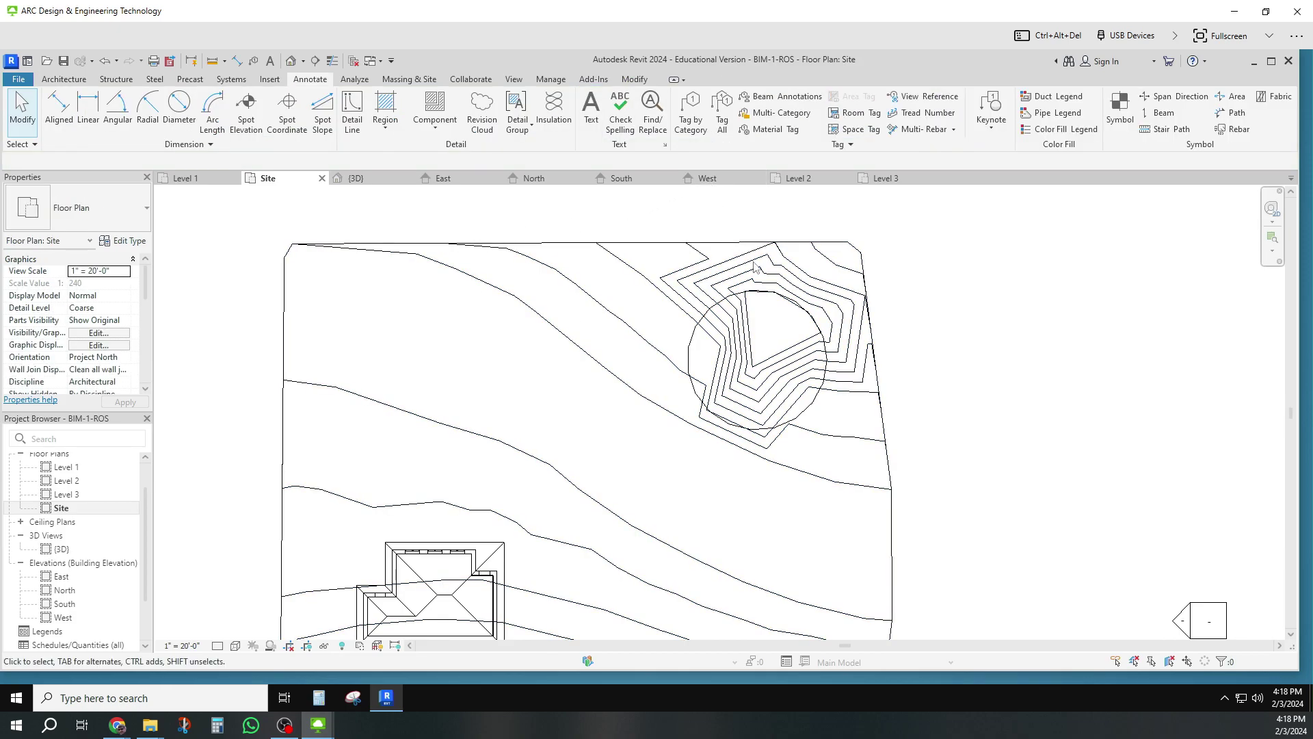
{"action": "left_click", "coordinate": [809, 283]}
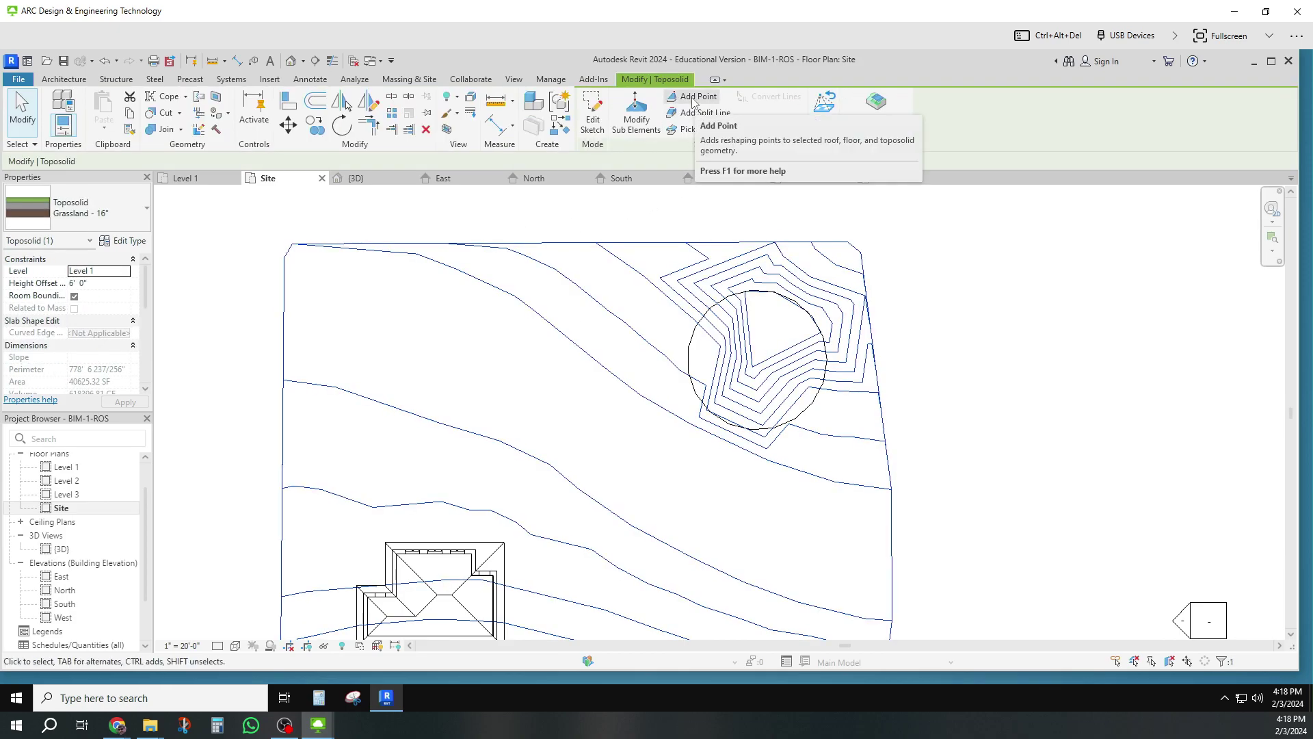
- Change two more 24' toposolid points in the circle to 18' elevation
{"action": "left_click", "coordinate": [636, 109]}
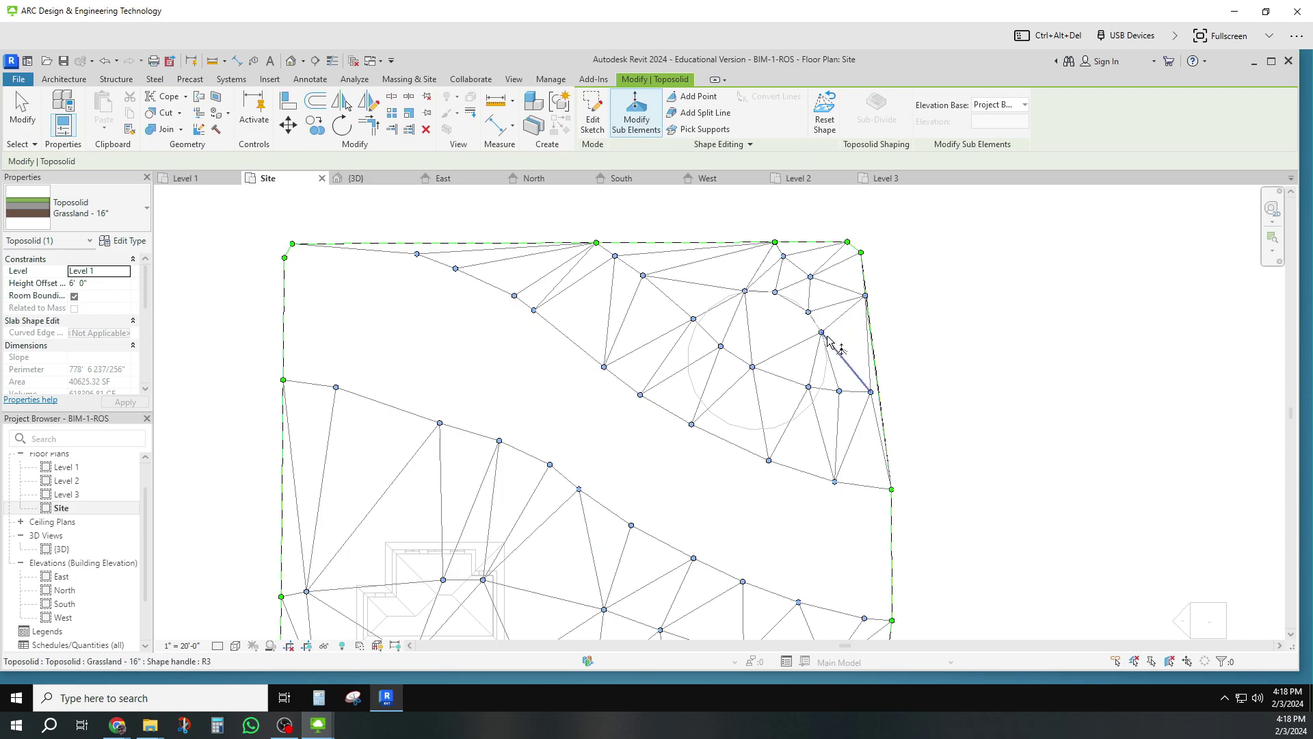
{"action": "left_click", "coordinate": [810, 387]}
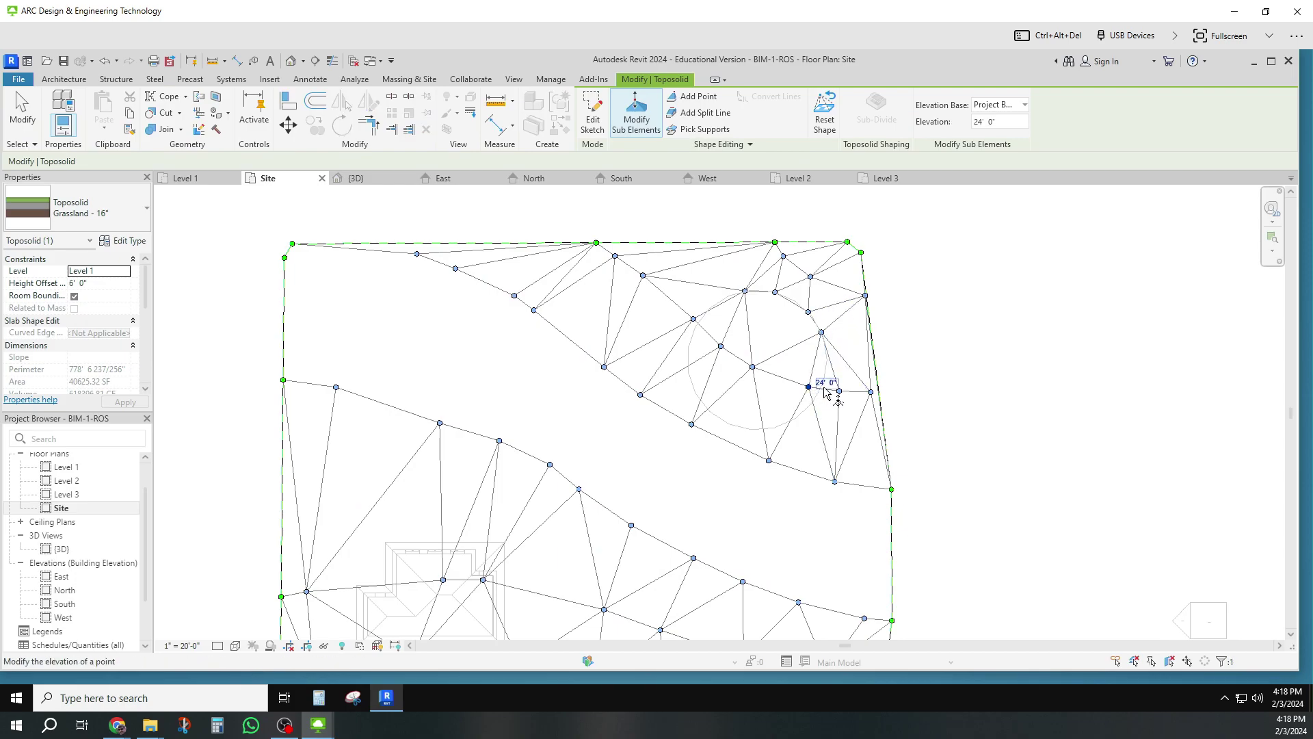
{"action": "type", "text": "18"}
{"action": "key", "text": "Return"}
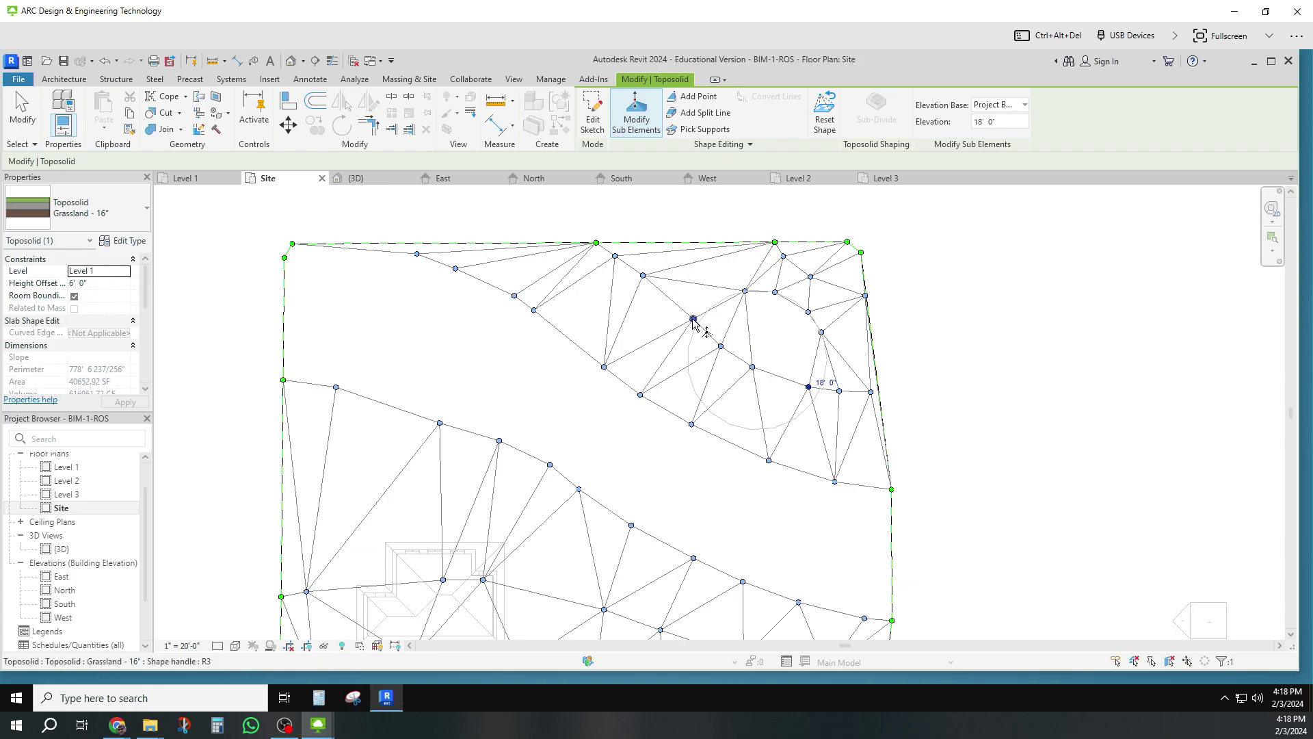
{"action": "left_click", "coordinate": [693, 319]}
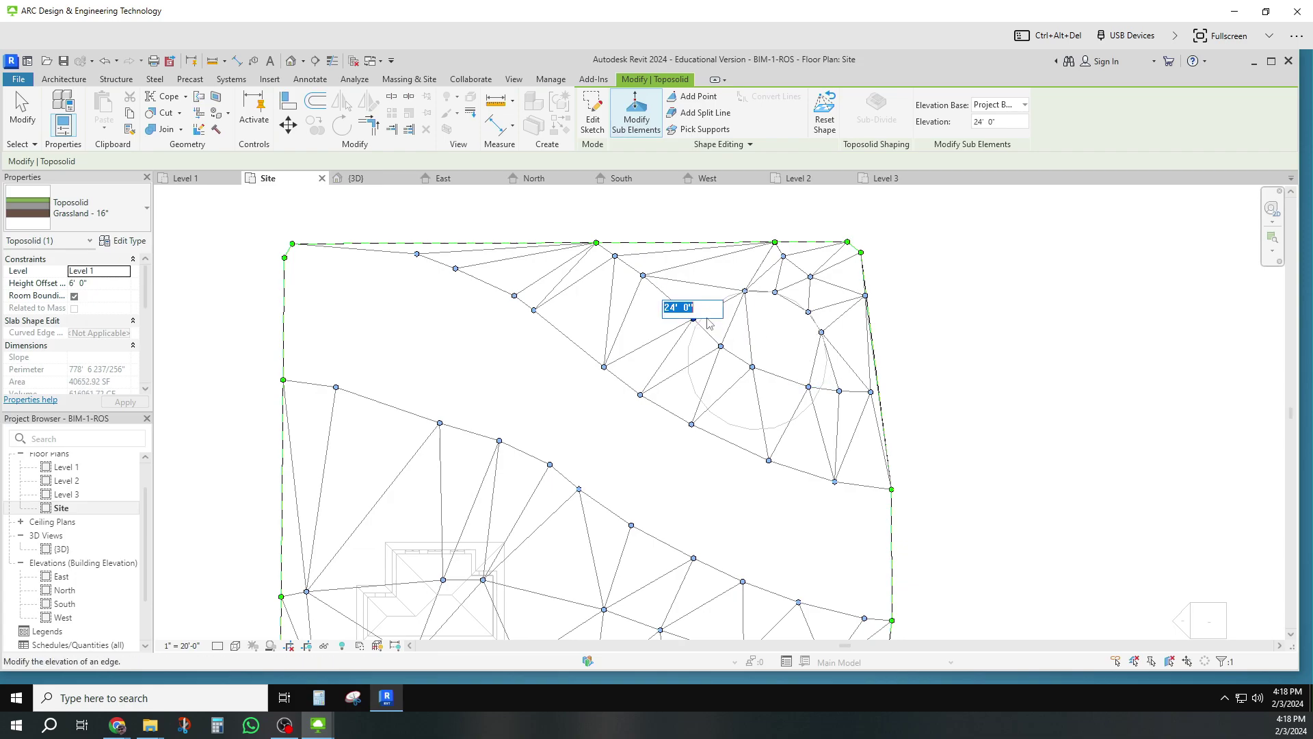
{"action": "type", "text": "18"}
{"action": "key", "text": "Return"}
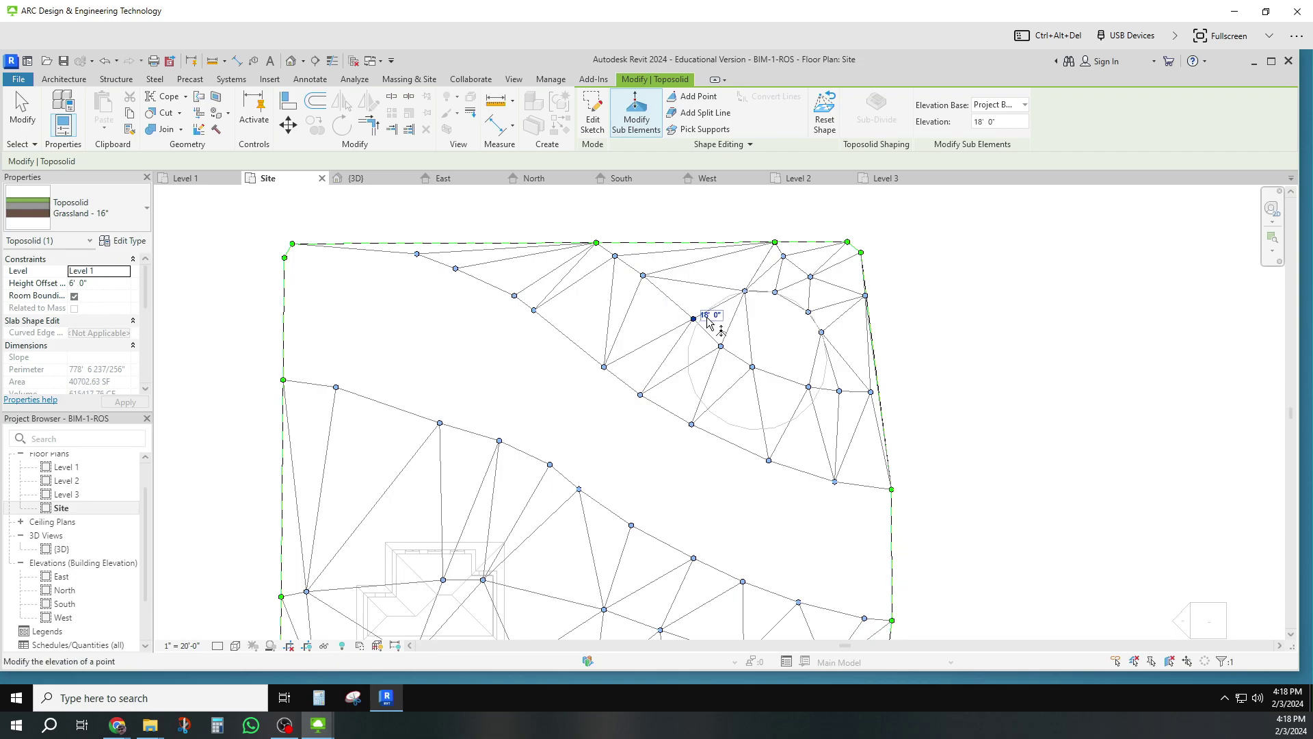
{"action": "left_click", "coordinate": [693, 97]}
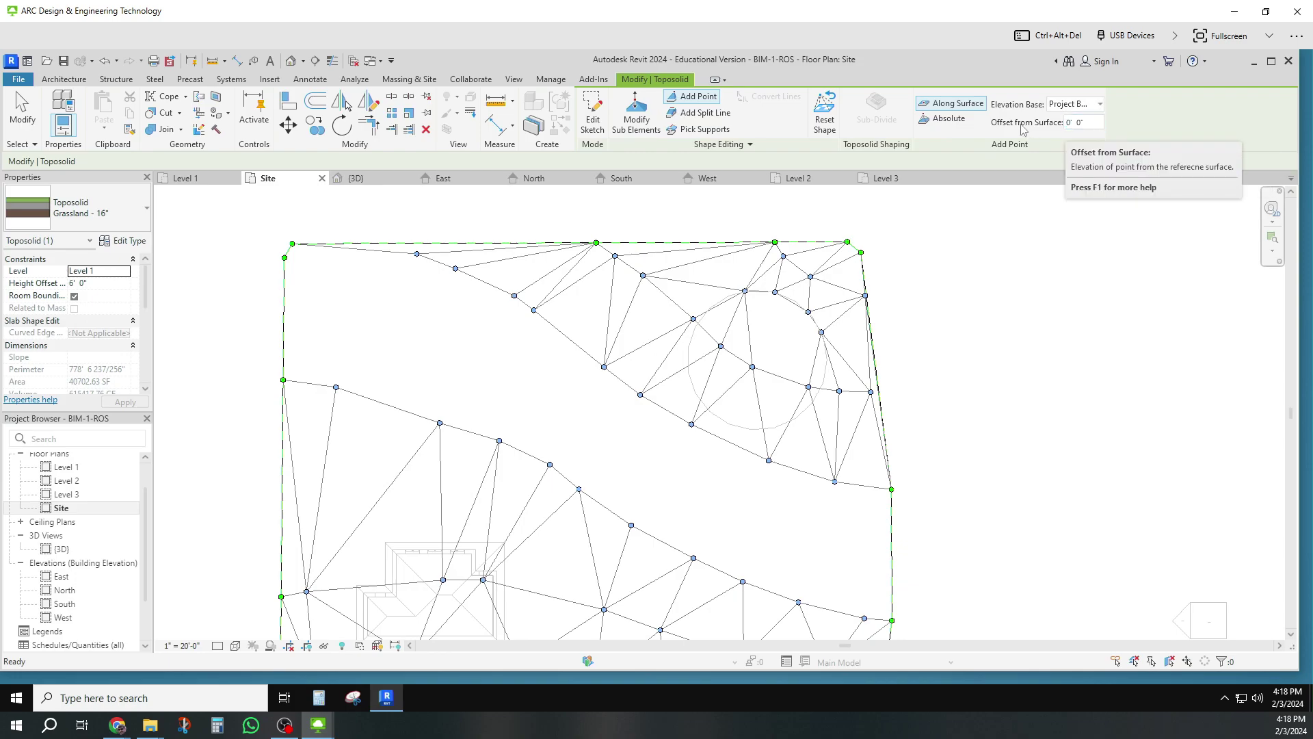
- Set new points to Absolute elevation 18' 0" and add them along the circle's left and bottom
{"action": "left_click", "coordinate": [953, 104]}
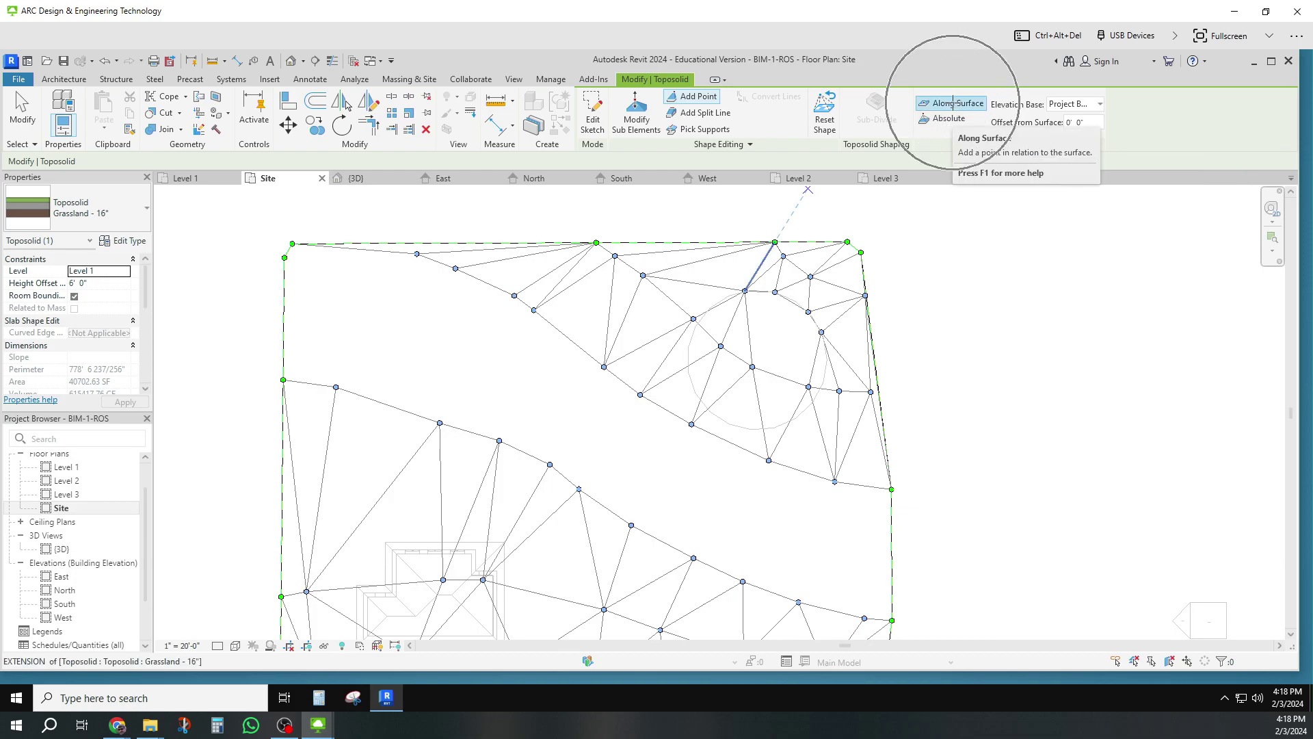
{"action": "left_click", "coordinate": [951, 119]}
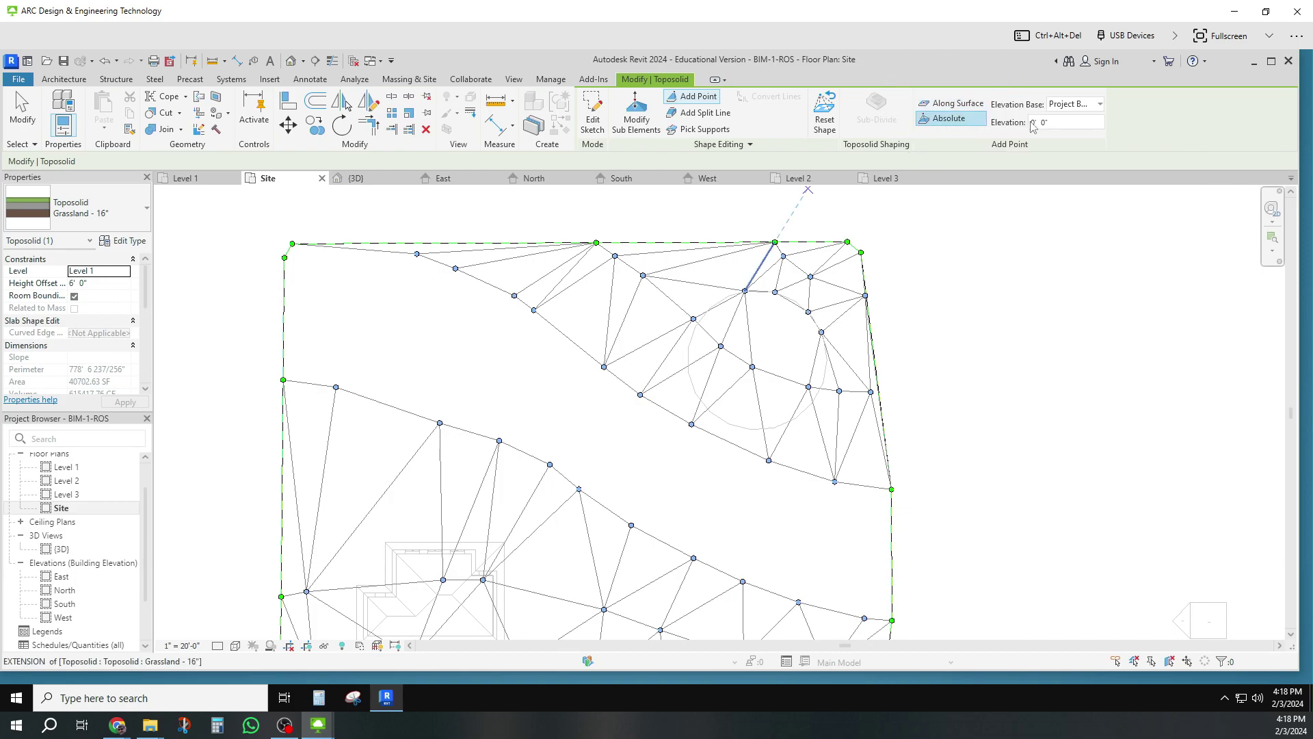
{"action": "left_click_drag", "start_coordinate": [1049, 122], "coordinate": [1019, 126]}
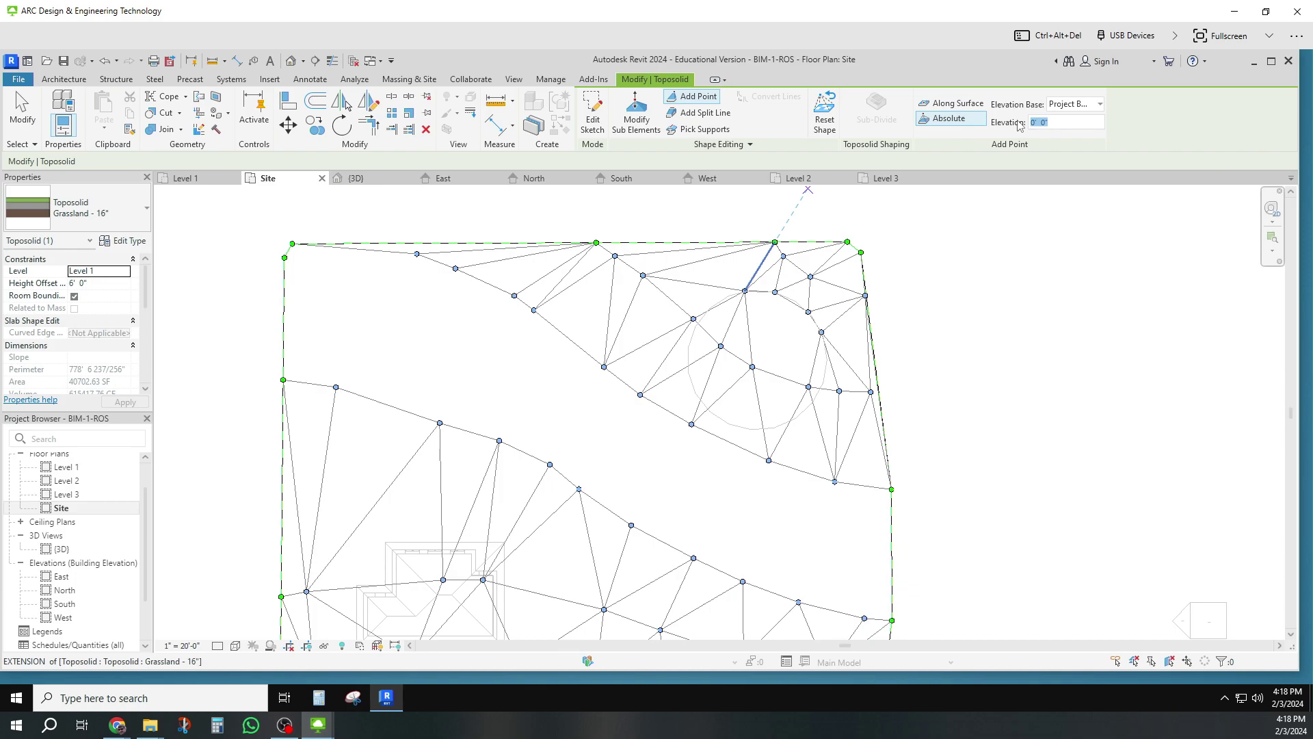
{"action": "type", "text": "18"}
{"action": "left_click", "coordinate": [716, 303]}
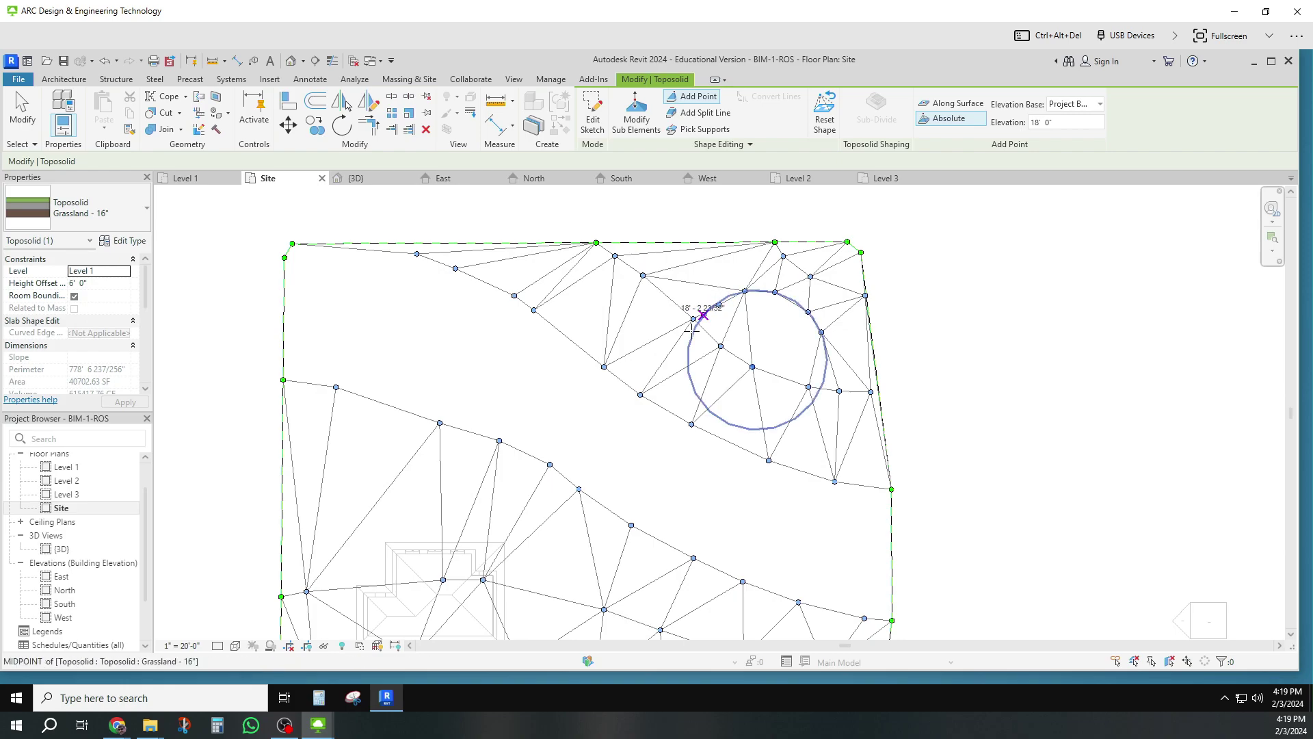
{"action": "left_click", "coordinate": [691, 335]}
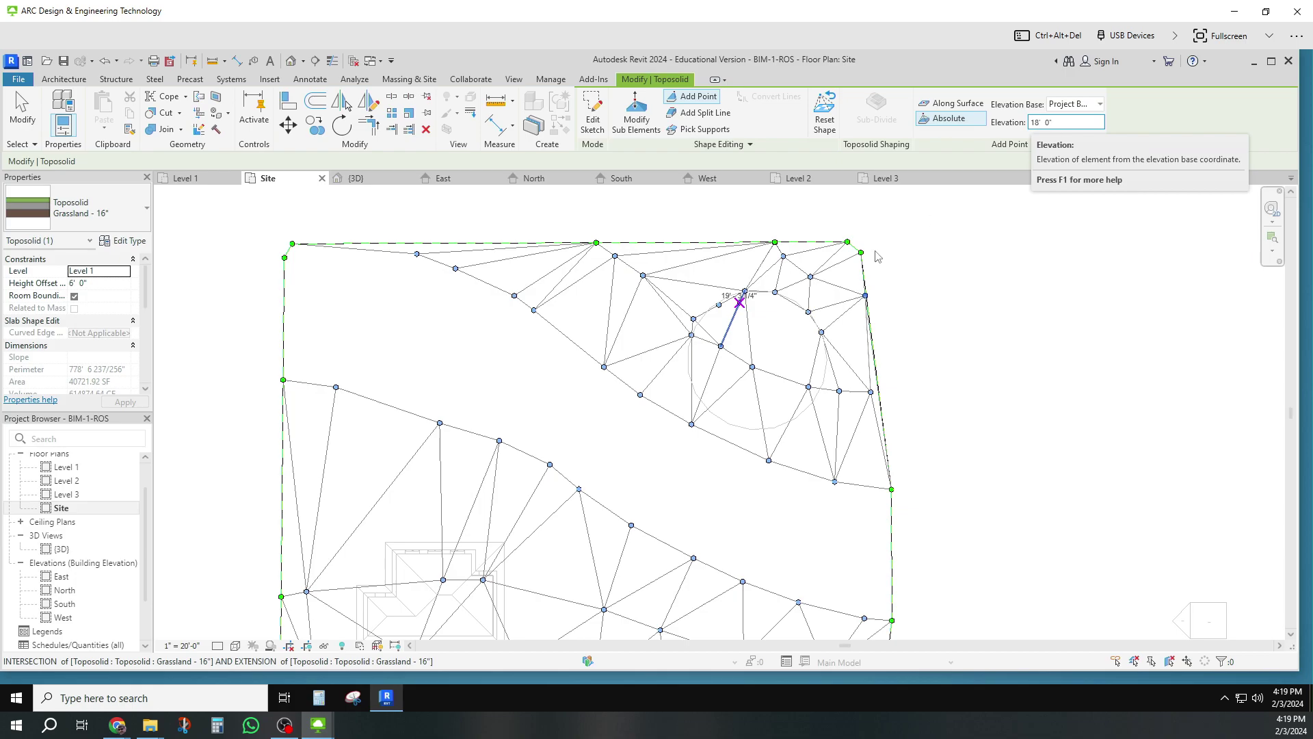
{"action": "left_click", "coordinate": [686, 359]}
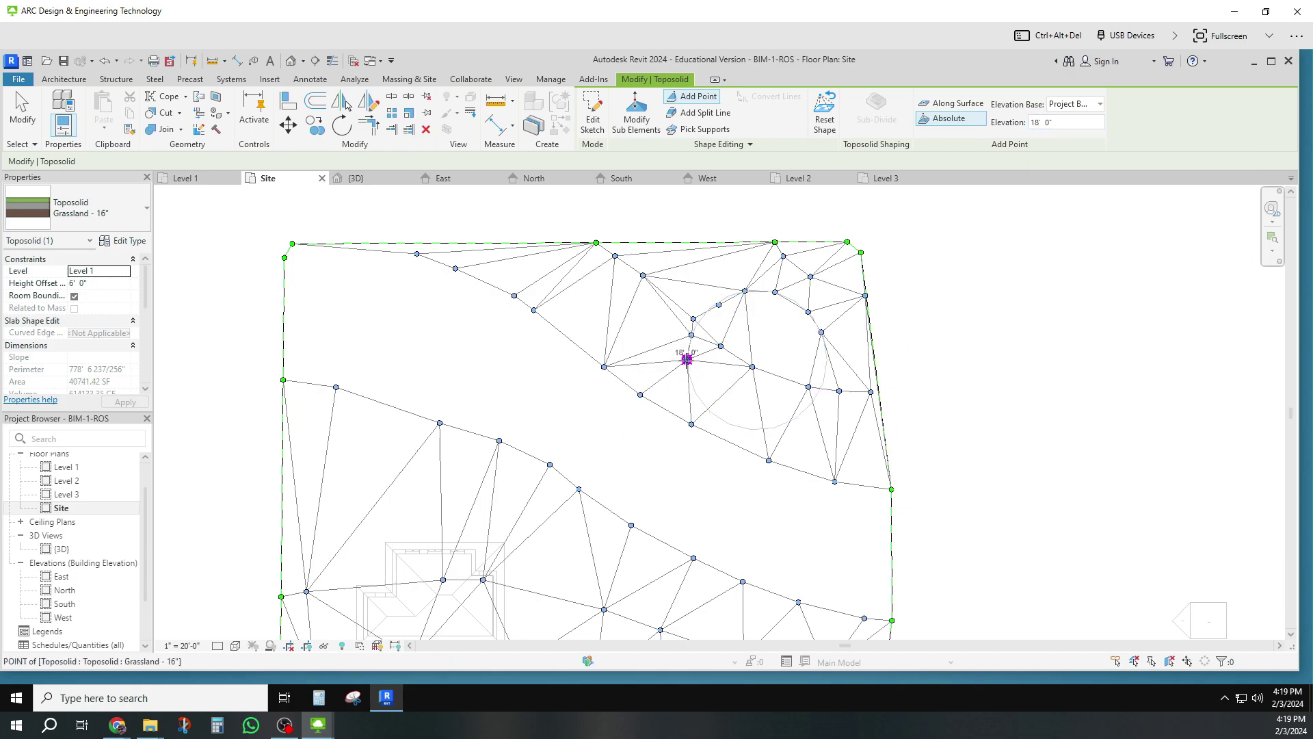
{"action": "left_click", "coordinate": [692, 388]}
{"action": "left_click", "coordinate": [715, 417]}
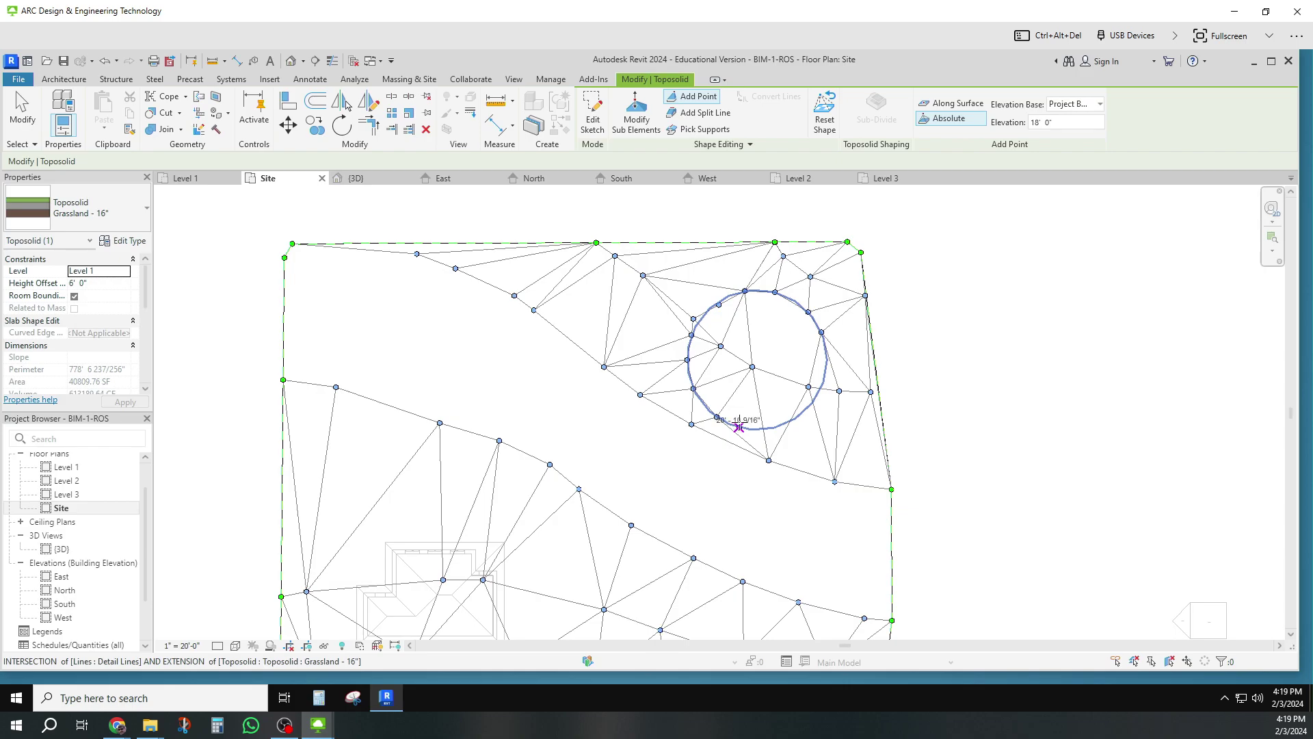
{"action": "left_click", "coordinate": [739, 428]}
{"action": "left_click", "coordinate": [775, 426]}
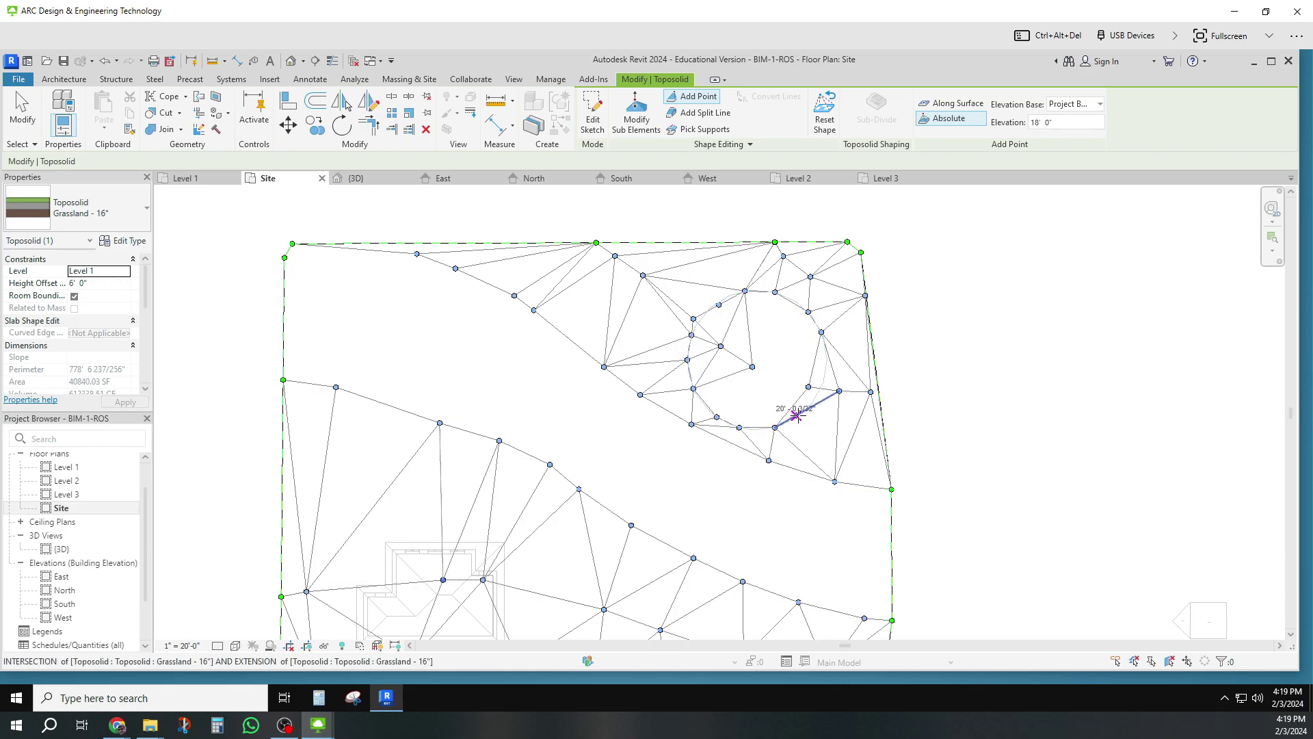
- Add more 18' points around the circle's right, upper and lower-right edges
{"action": "left_click", "coordinate": [796, 415]}
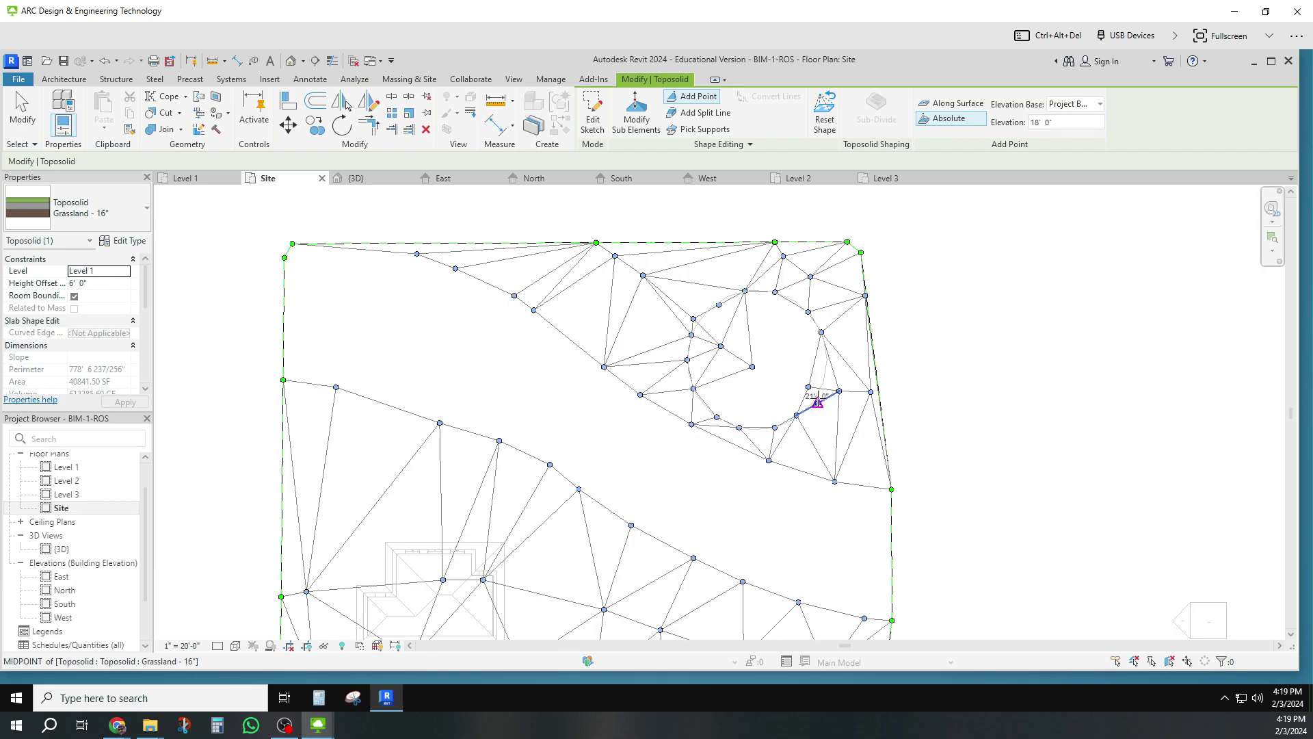
{"action": "left_click", "coordinate": [818, 403]}
{"action": "left_click", "coordinate": [826, 373]}
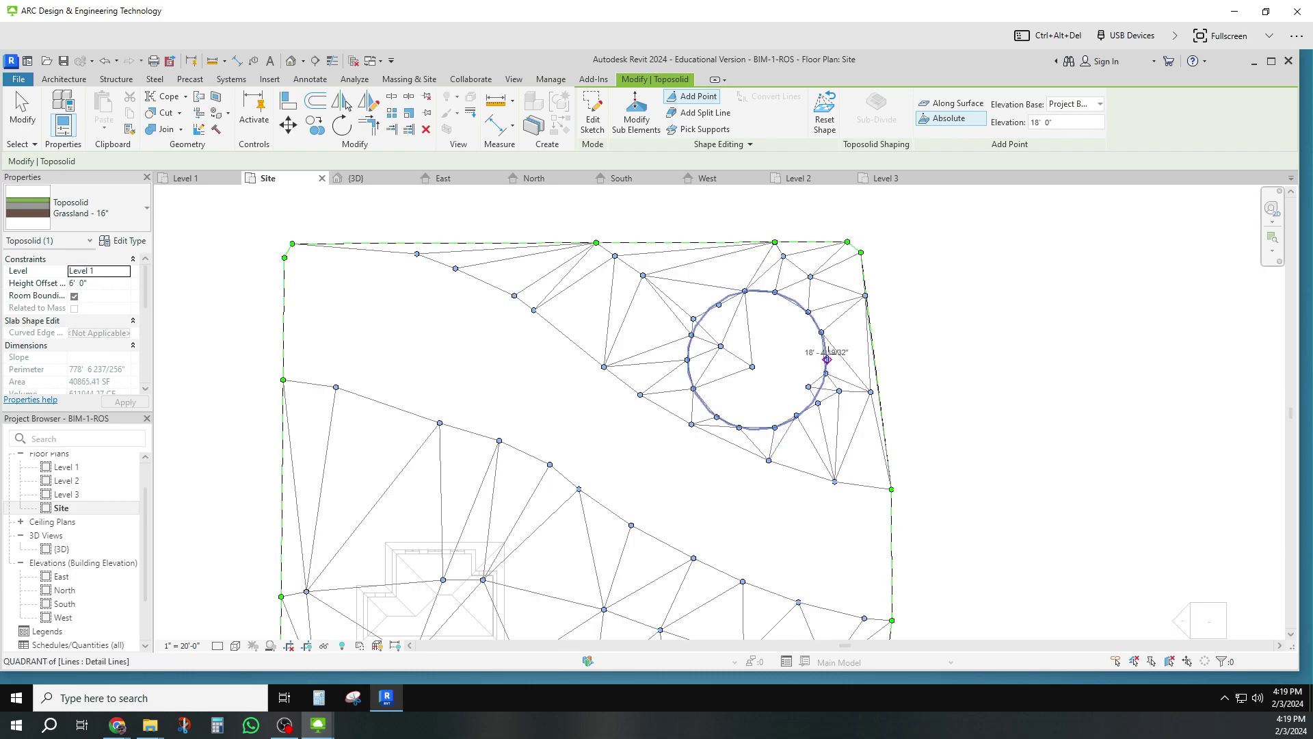
{"action": "left_click", "coordinate": [826, 357]}
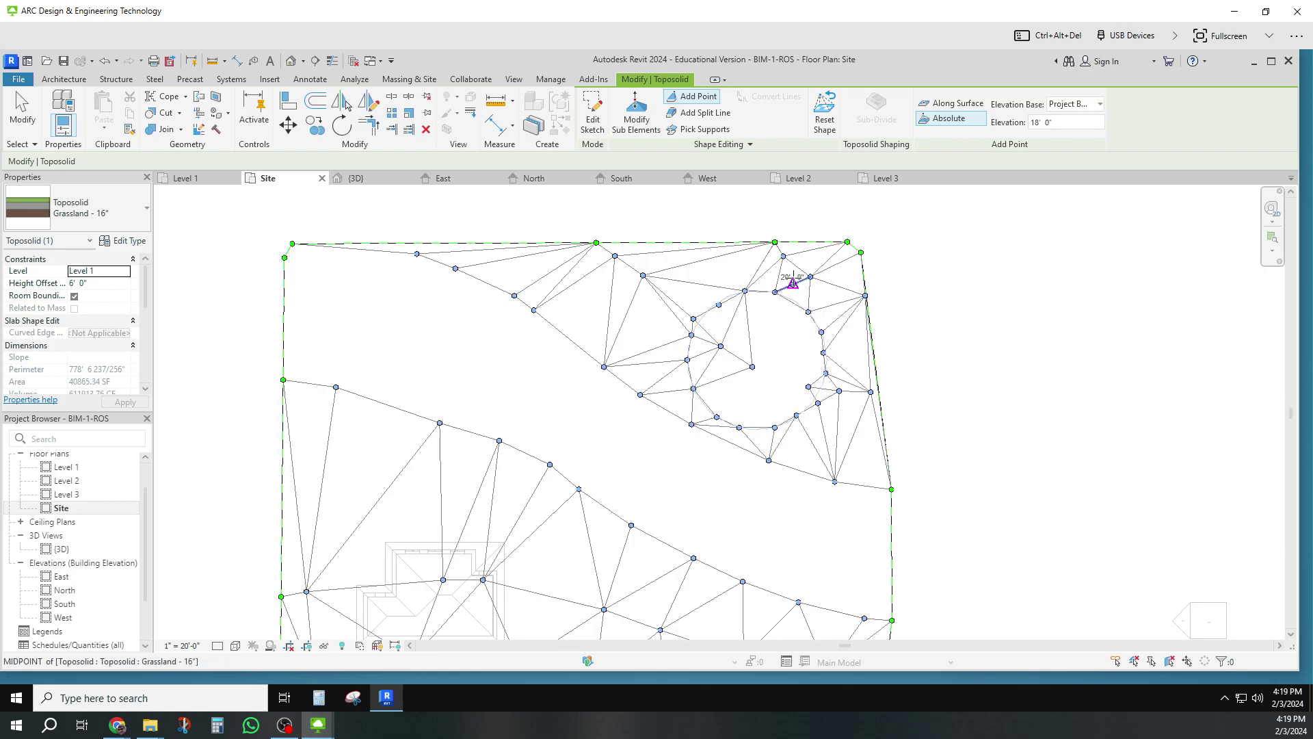
{"action": "scroll", "coordinate": [760, 298], "scroll_direction": "up", "scroll_amount": 4}
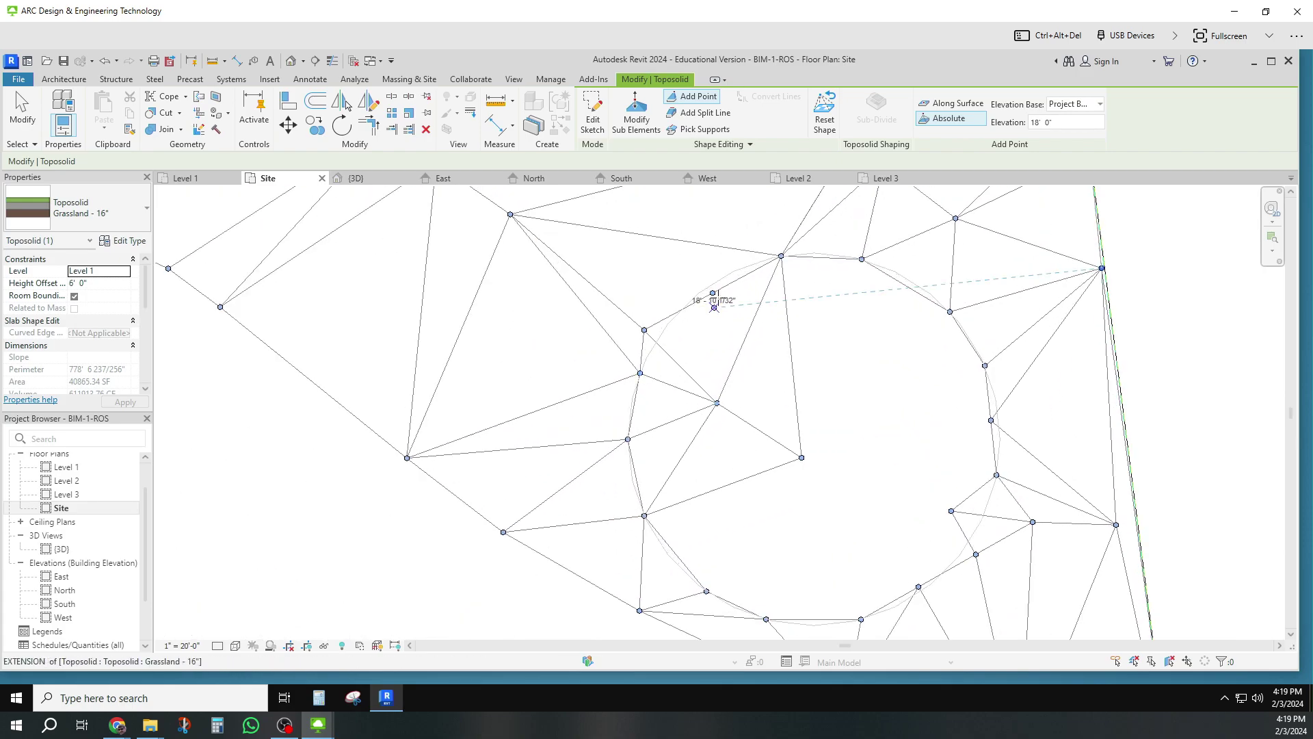
{"action": "left_click", "coordinate": [727, 273]}
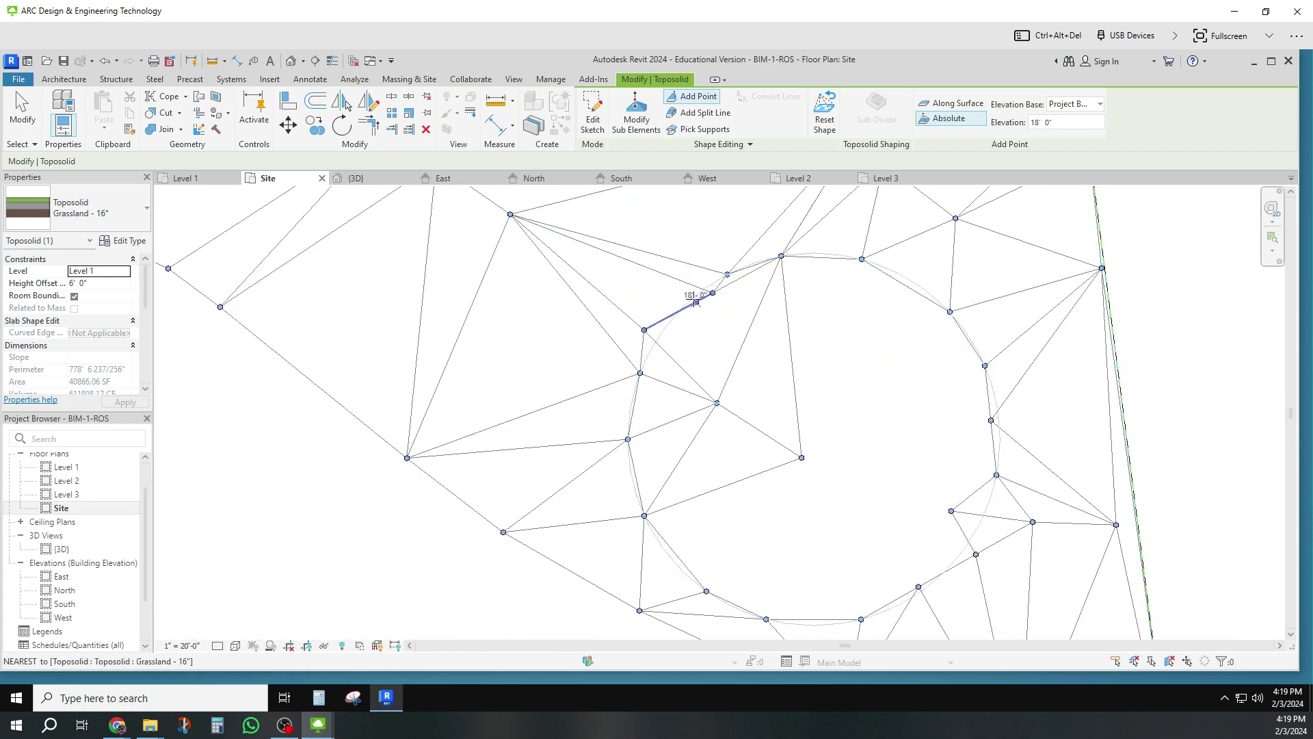
{"action": "left_click", "coordinate": [689, 299]}
{"action": "left_click", "coordinate": [662, 331]}
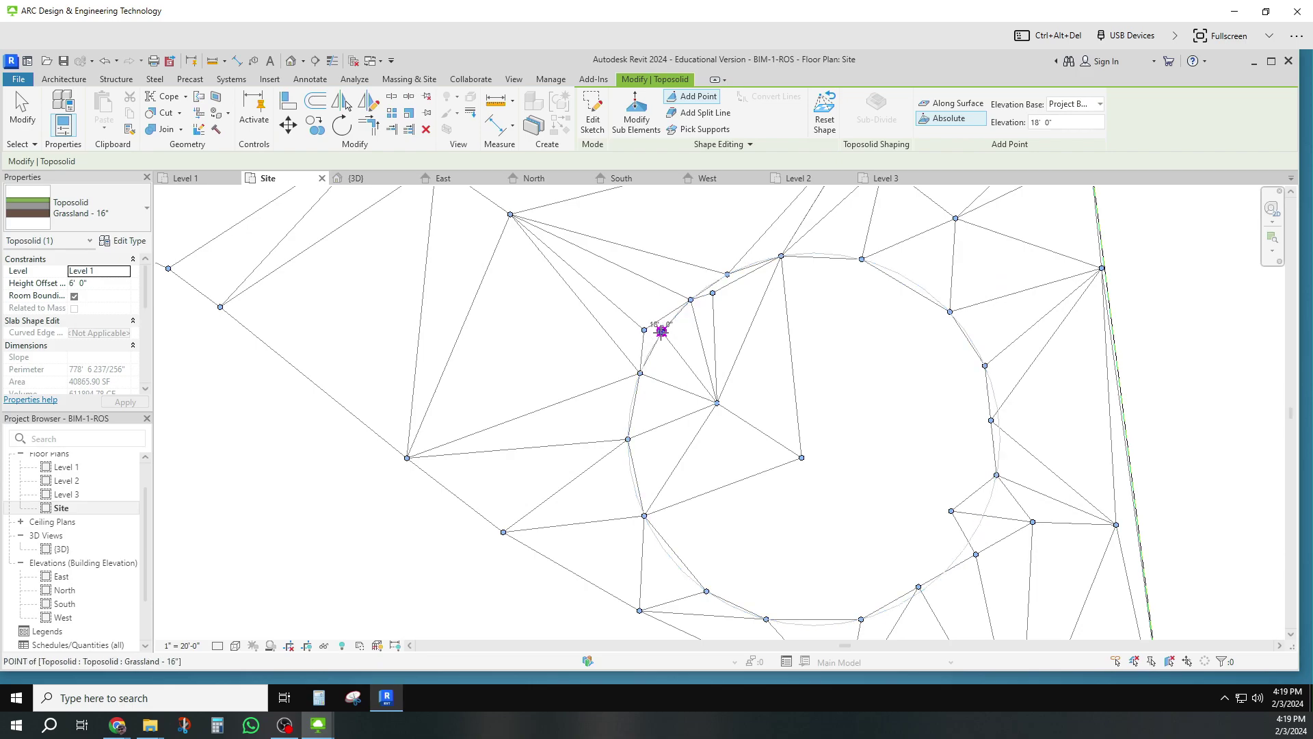
{"action": "left_click", "coordinate": [973, 536]}
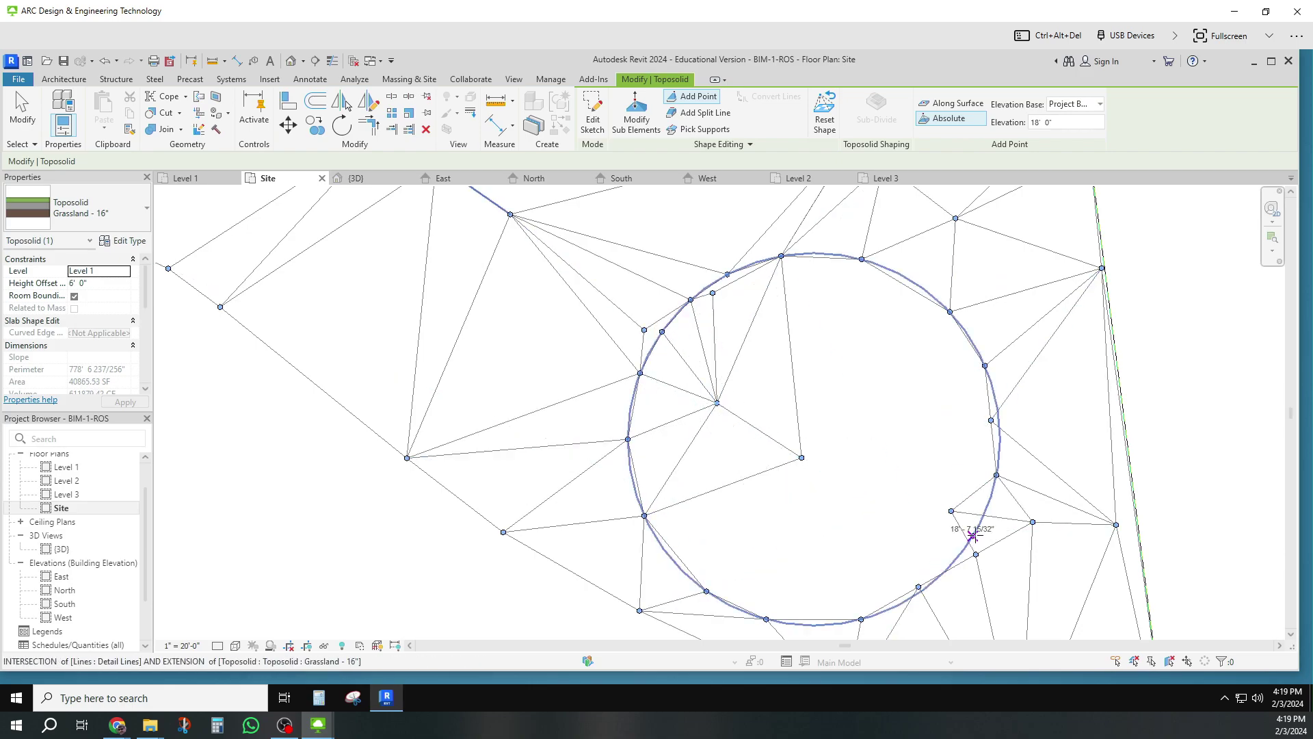
{"action": "left_click", "coordinate": [985, 504]}
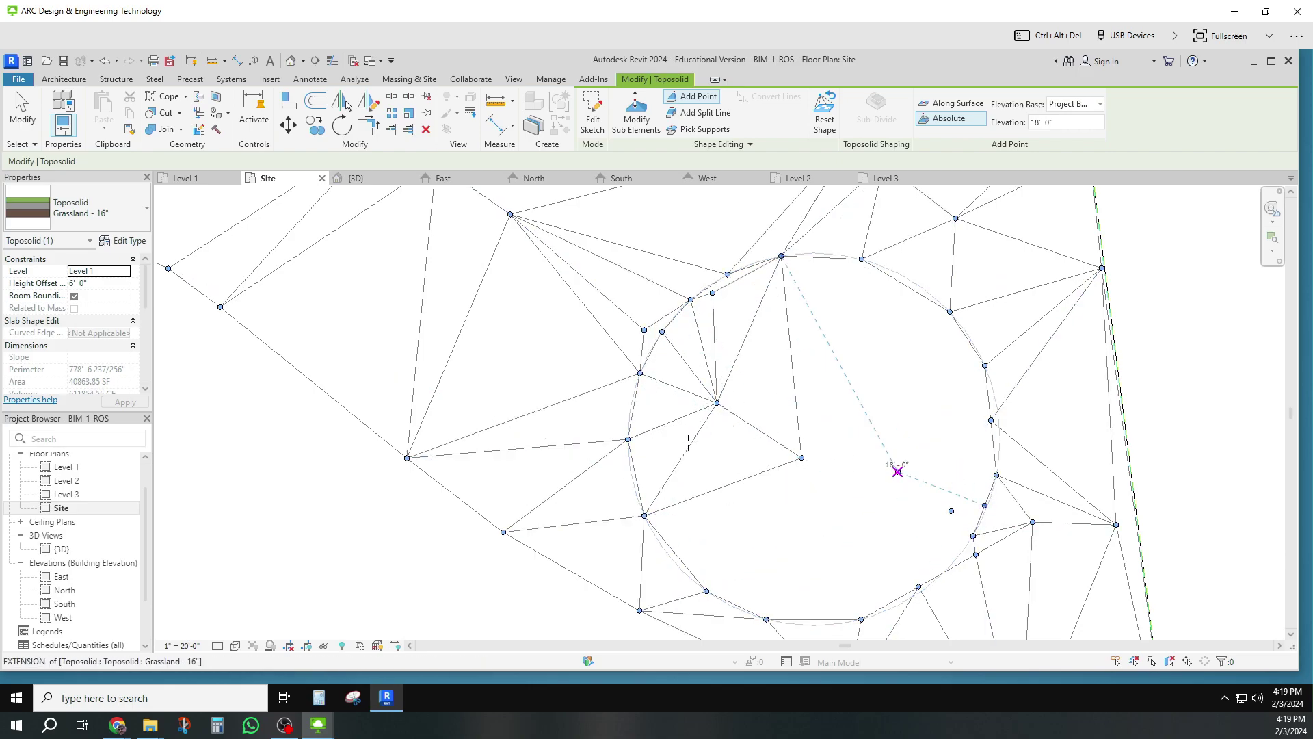
- Delete the three interior toposolid points inside the pond circle, including the 24-foot point
{"action": "key", "text": "Escape"}
{"action": "key", "text": "Escape"}
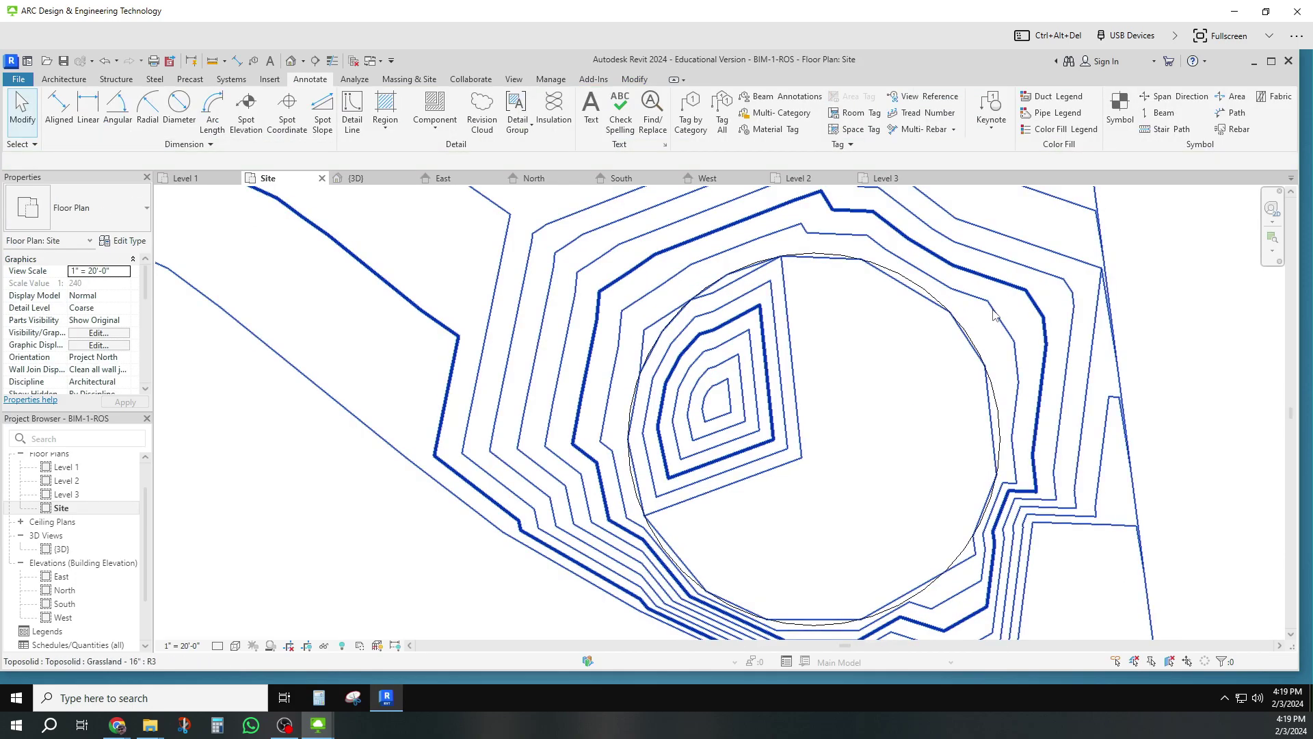
{"action": "left_click", "coordinate": [754, 401]}
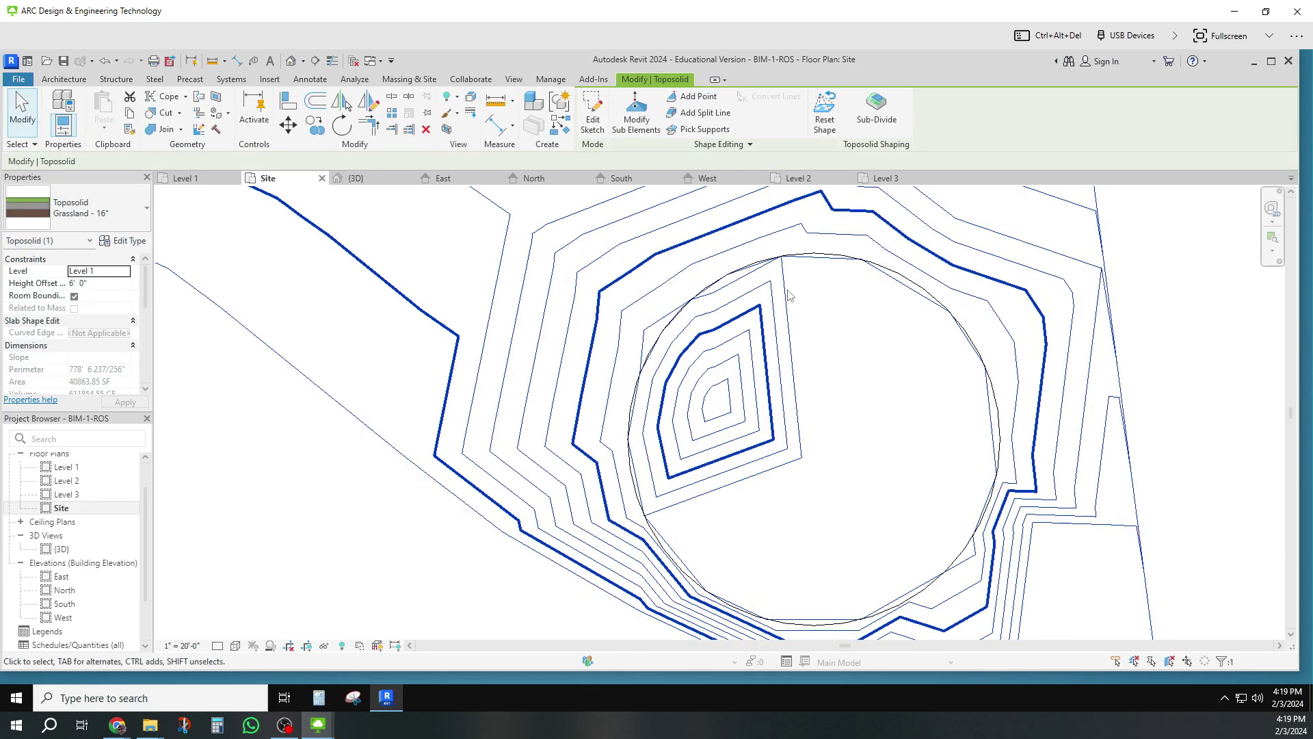
{"action": "left_click", "coordinate": [636, 115]}
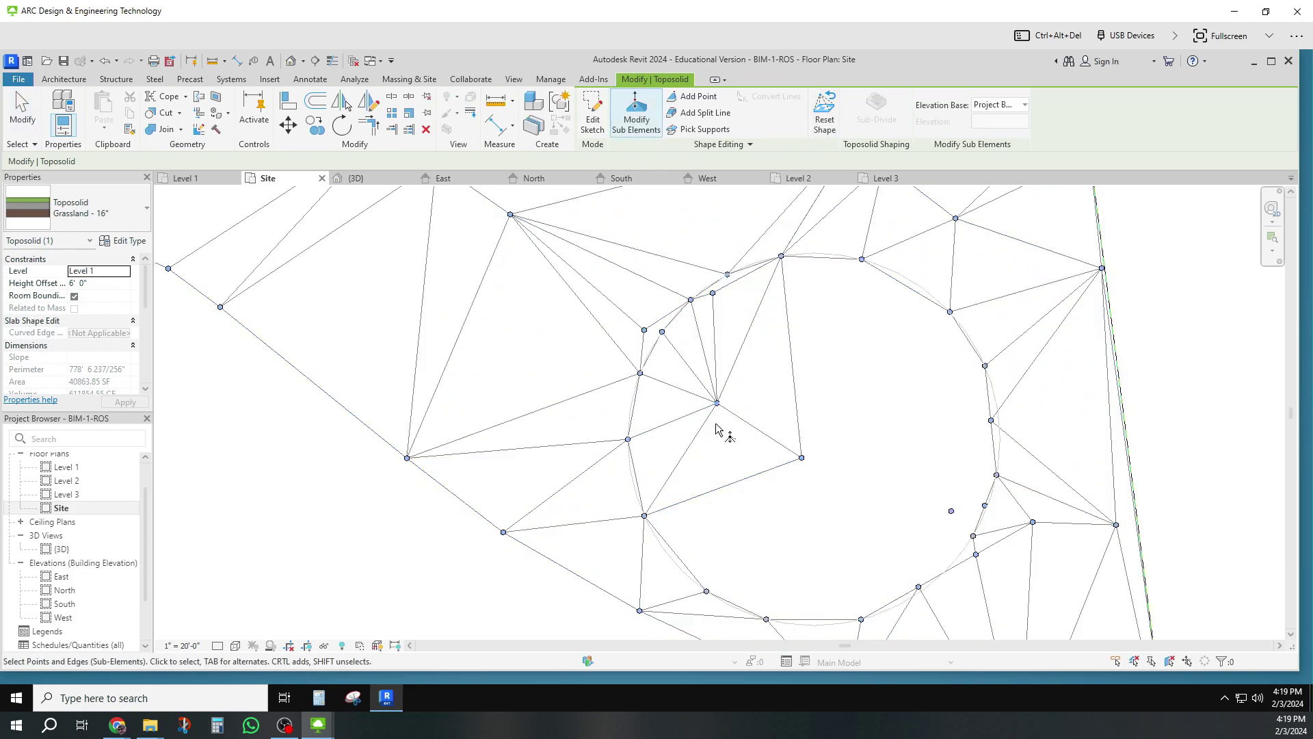
{"action": "left_click", "coordinate": [717, 403]}
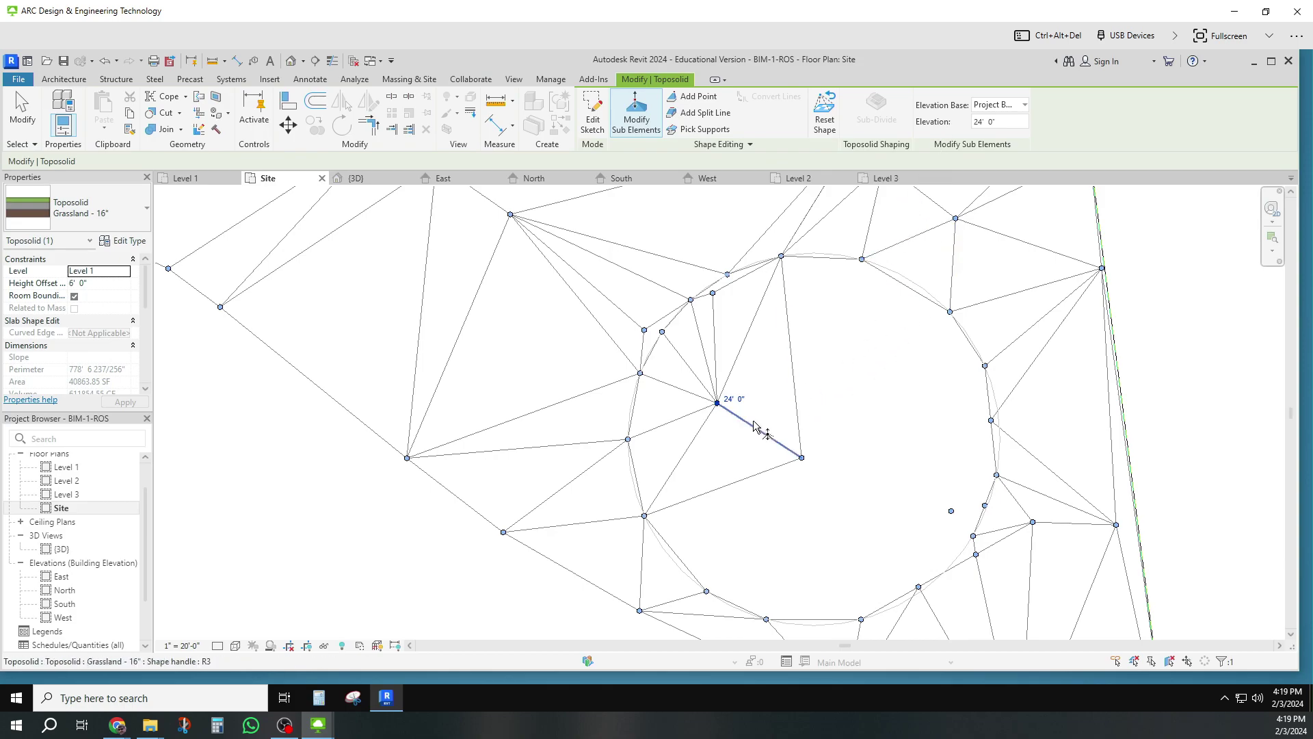
{"action": "key", "text": "Delete"}
{"action": "left_click", "coordinate": [802, 457]}
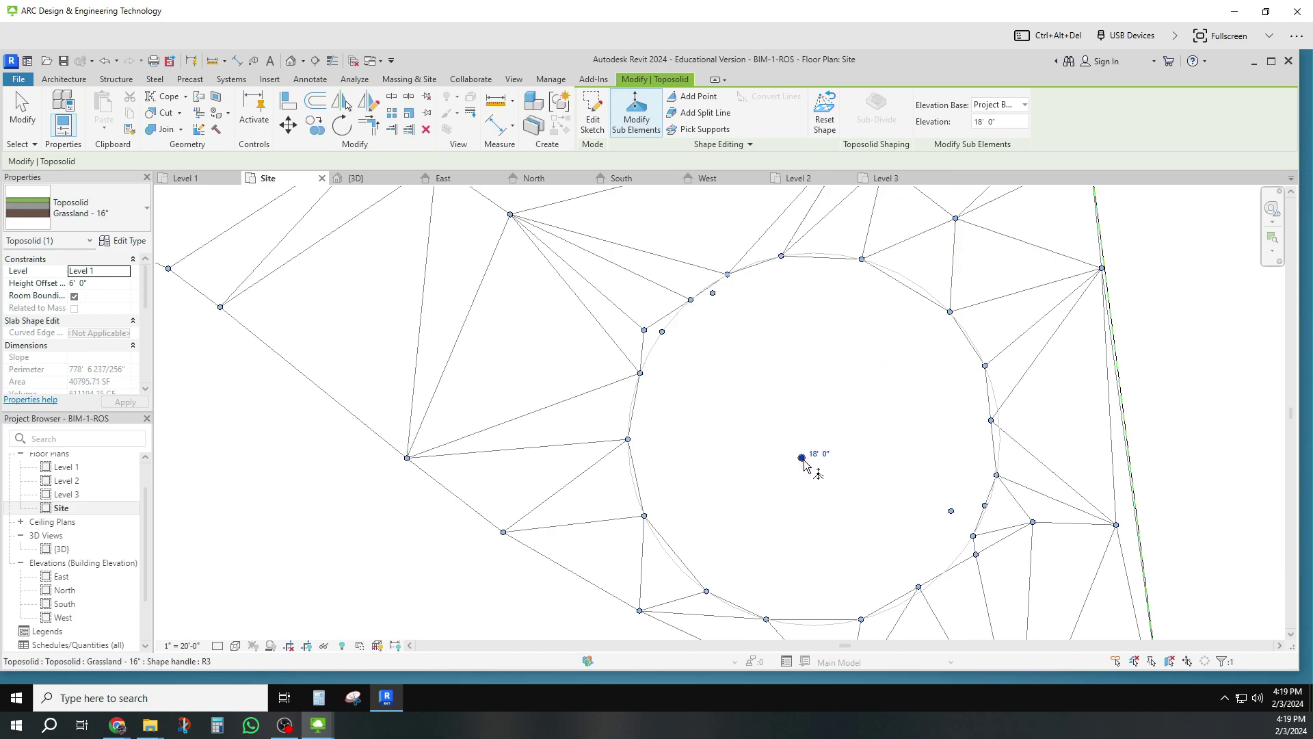
{"action": "key", "text": "Delete"}
{"action": "left_click", "coordinate": [950, 511]}
{"action": "key", "text": "Delete"}
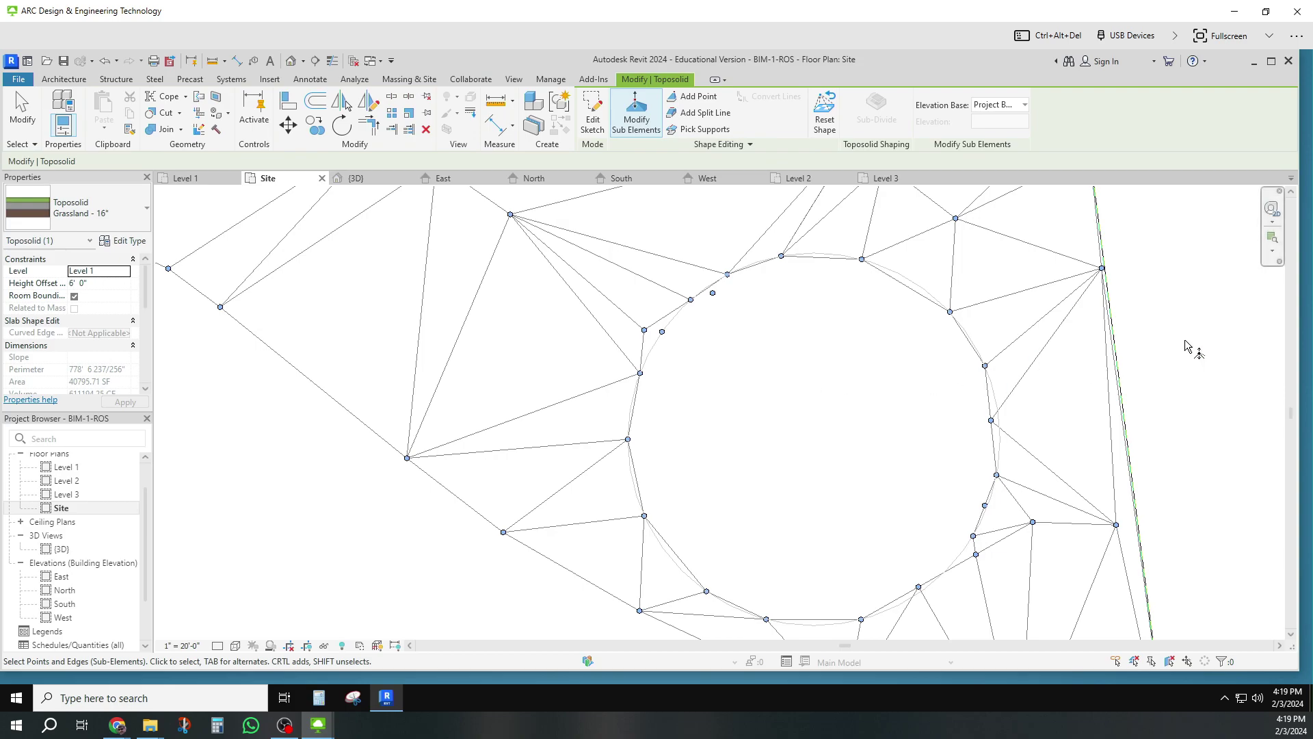
- Finish point editing and open the {3D} view showing the sunken stepped pond bowl
{"action": "key", "text": "Escape"}
{"action": "key", "text": "Escape"}
{"action": "scroll", "coordinate": [1179, 408], "scroll_direction": "down", "scroll_amount": 5}
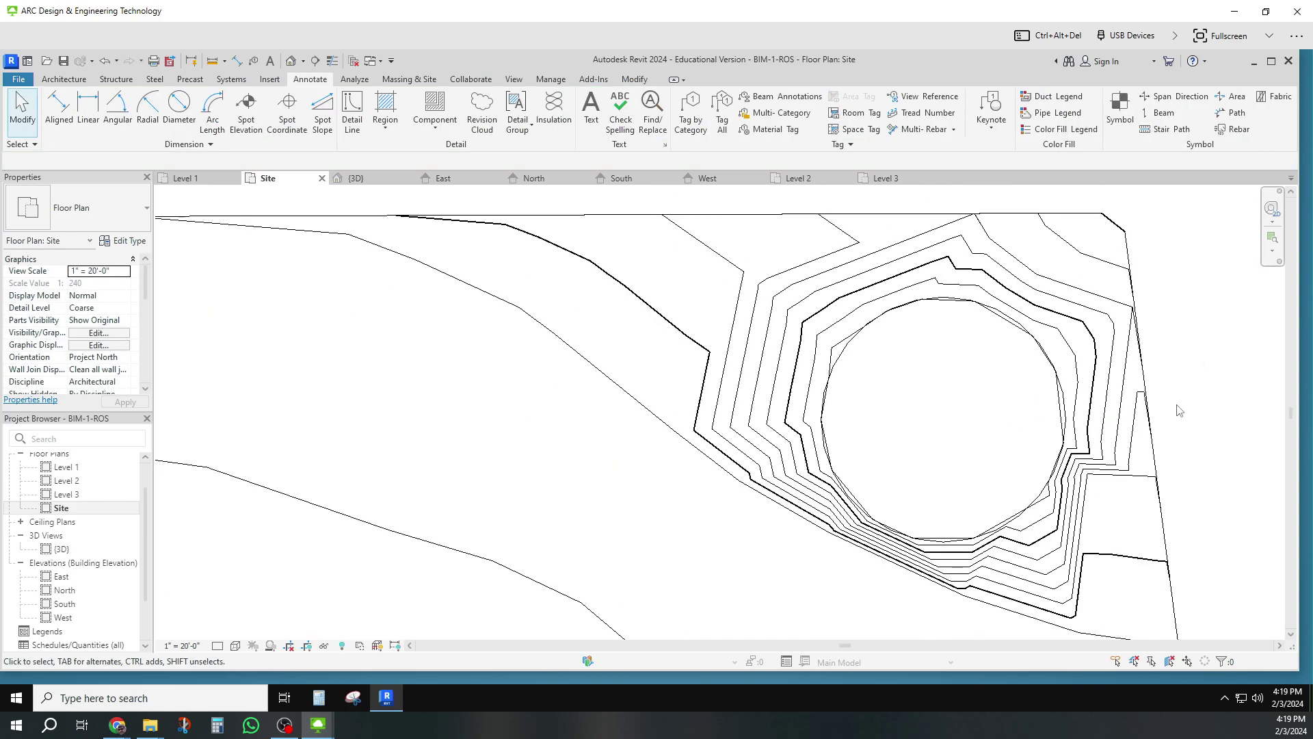
{"action": "scroll", "coordinate": [1103, 467], "scroll_direction": "up", "scroll_amount": 2}
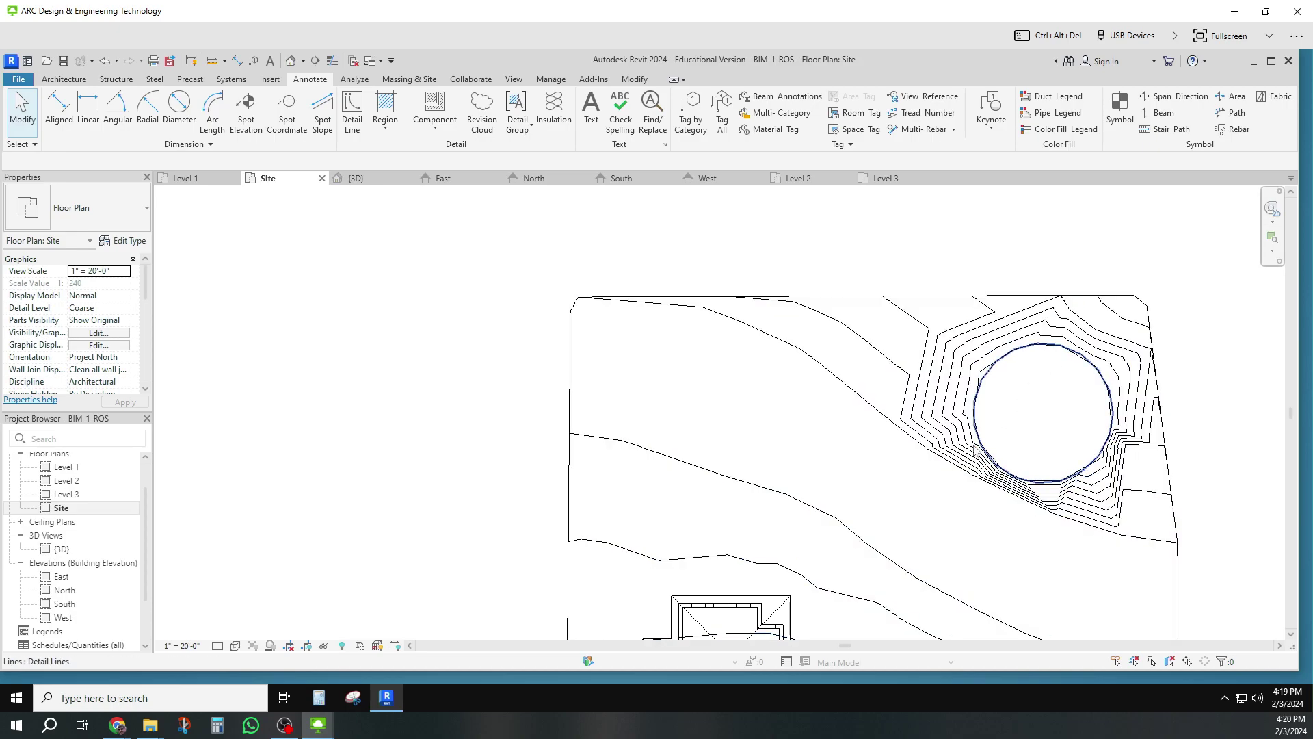
{"action": "left_click", "coordinate": [62, 550]}
{"action": "double_click", "coordinate": [61, 549]}
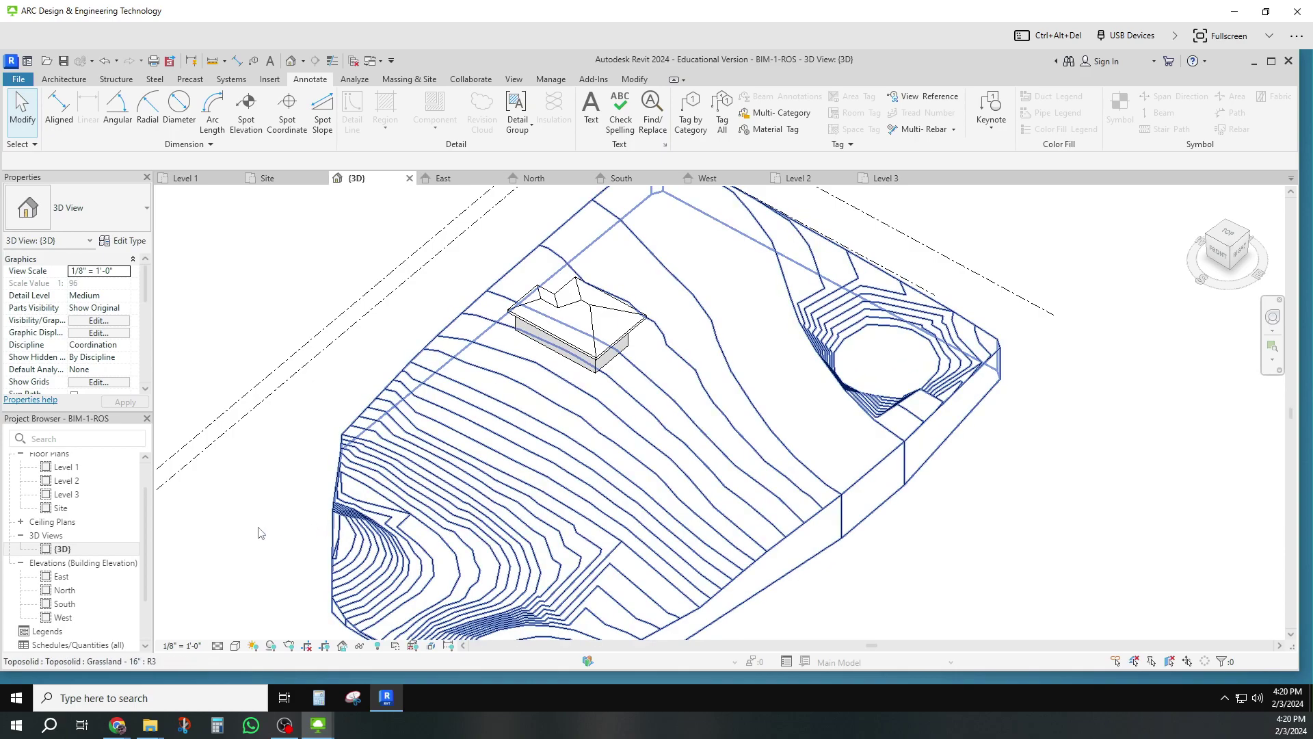
- Open the Level 3 floor plan, start Spot Elevation, and zoom around the pond contours
{"action": "double_click", "coordinate": [67, 494]}
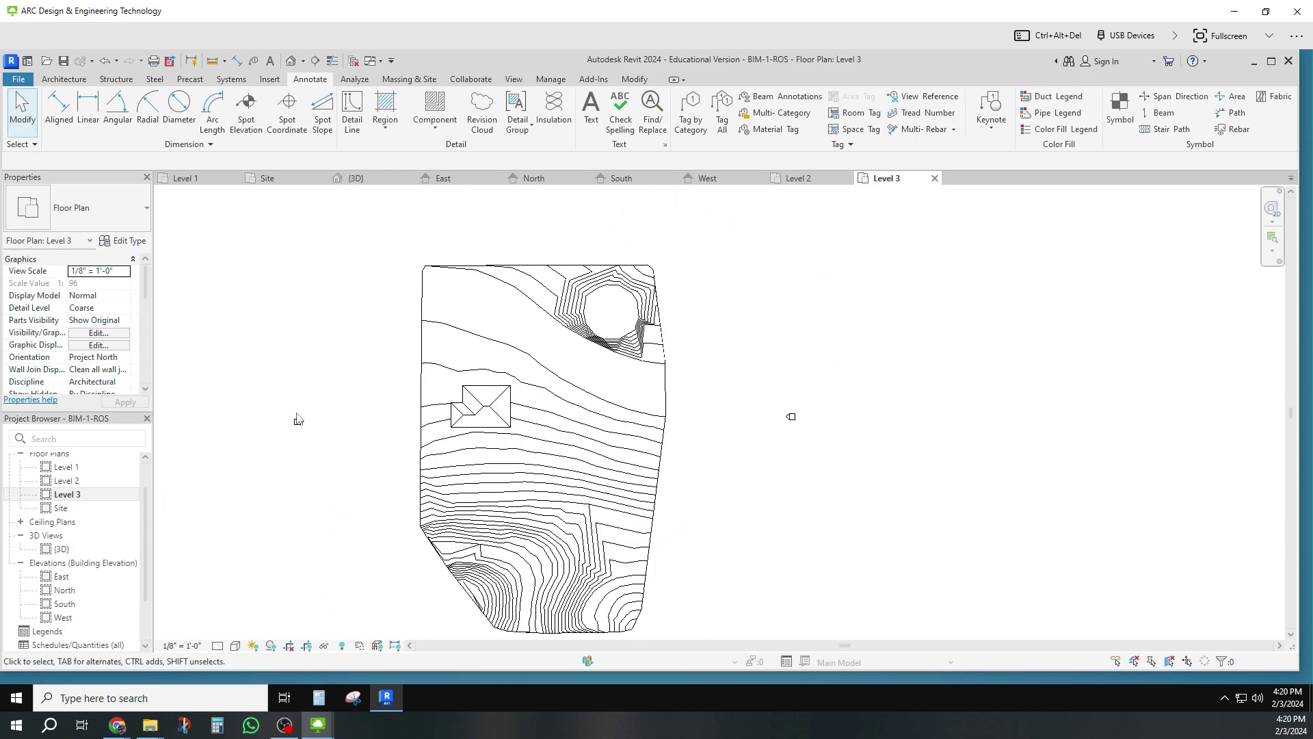
{"action": "left_click", "coordinate": [246, 110]}
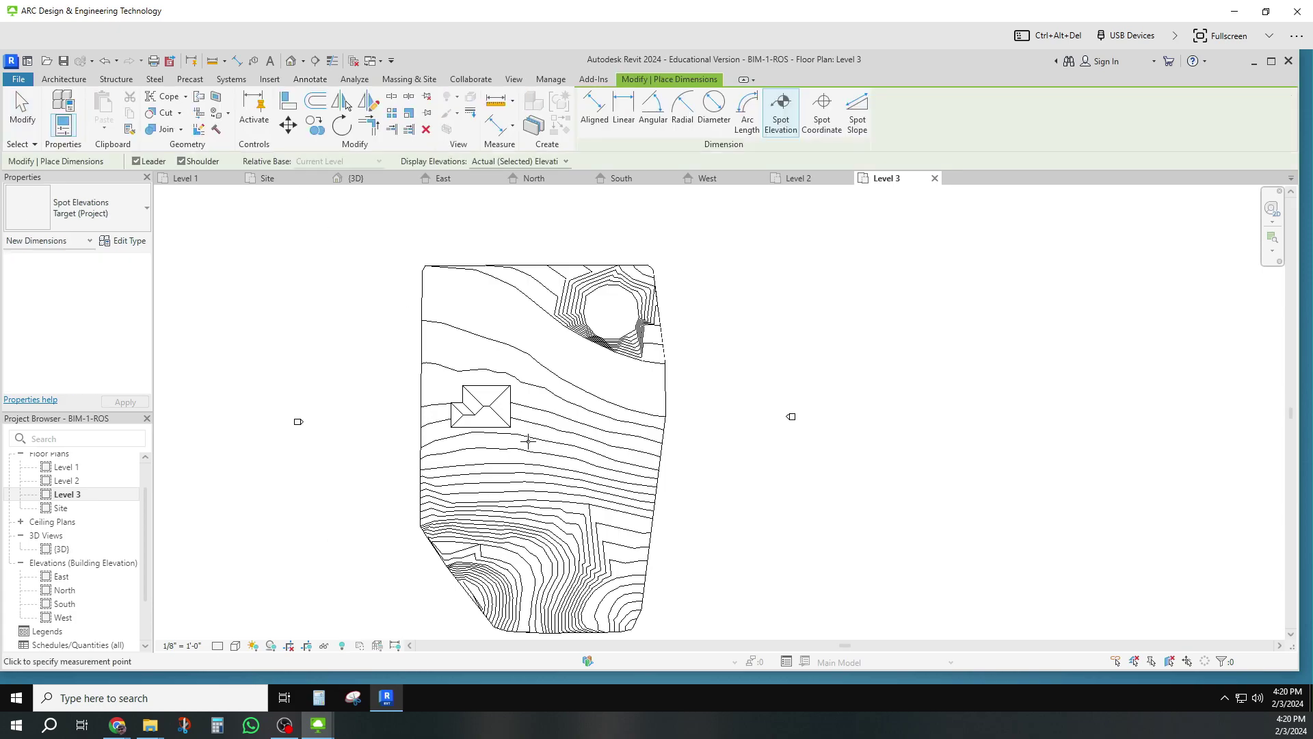
{"action": "scroll", "coordinate": [528, 441], "scroll_direction": "up", "scroll_amount": 5}
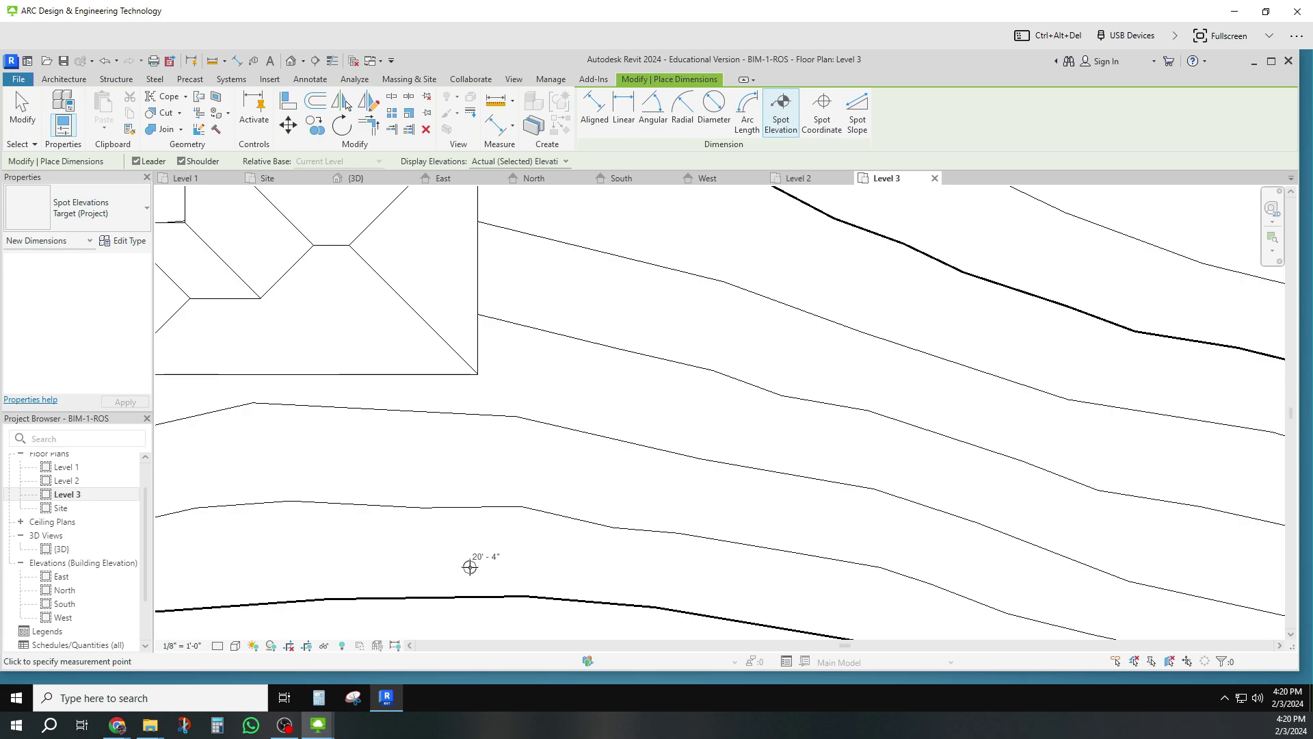
{"action": "scroll", "coordinate": [470, 567], "scroll_direction": "down", "scroll_amount": 4}
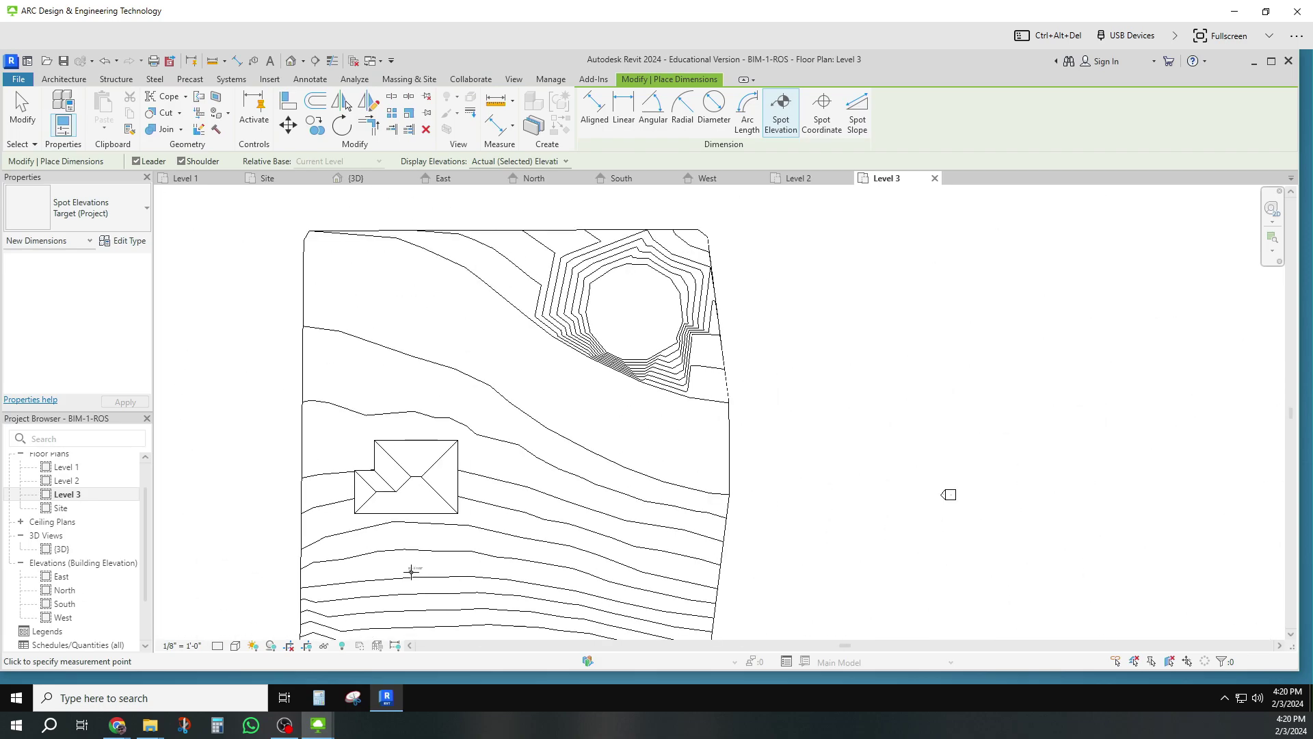
{"action": "scroll", "coordinate": [411, 571], "scroll_direction": "up", "scroll_amount": 1}
{"action": "scroll", "coordinate": [411, 571], "scroll_direction": "up", "scroll_amount": 2}
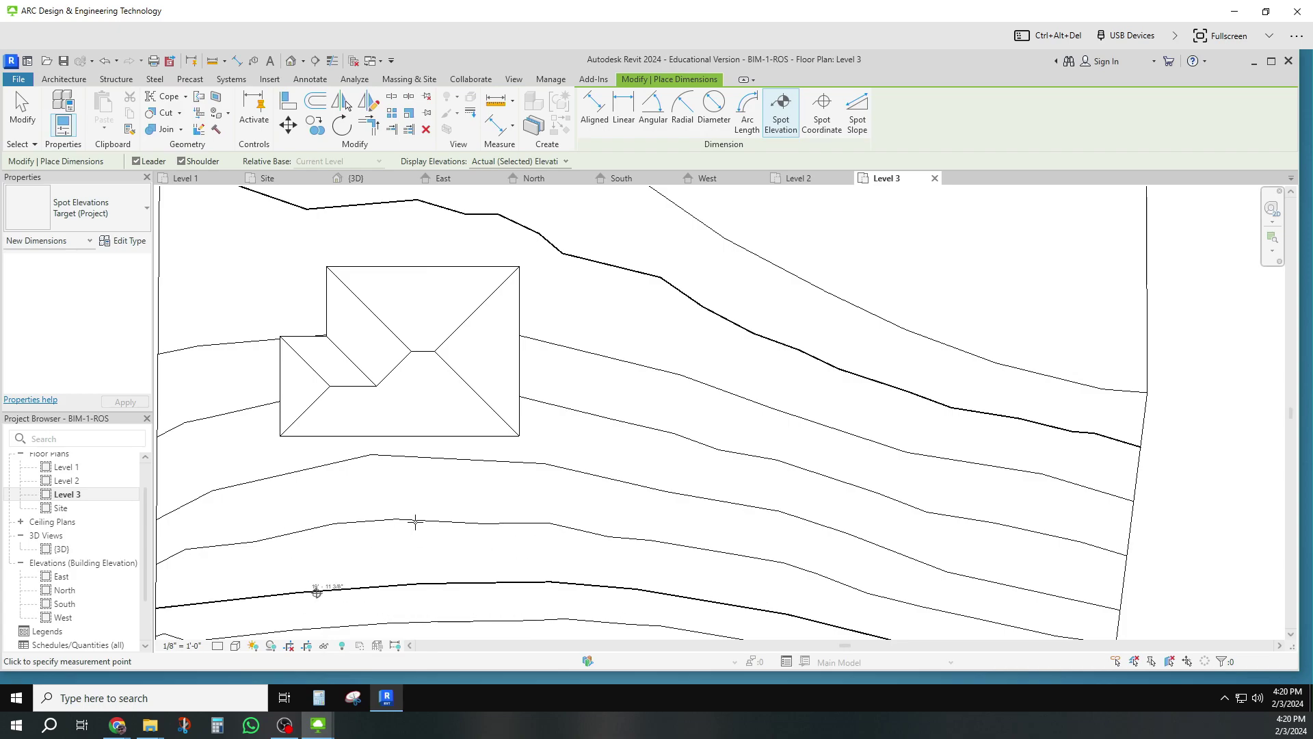
{"action": "scroll", "coordinate": [721, 565], "scroll_direction": "down", "scroll_amount": 3}
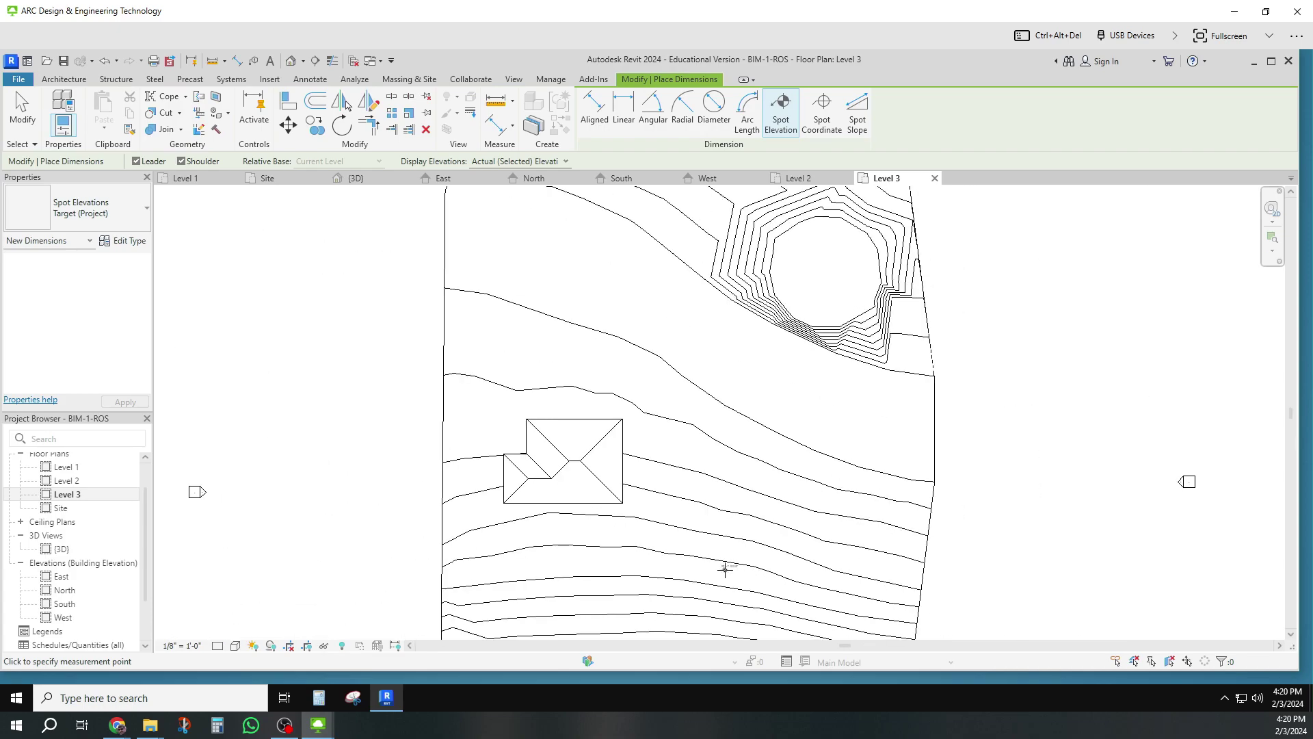